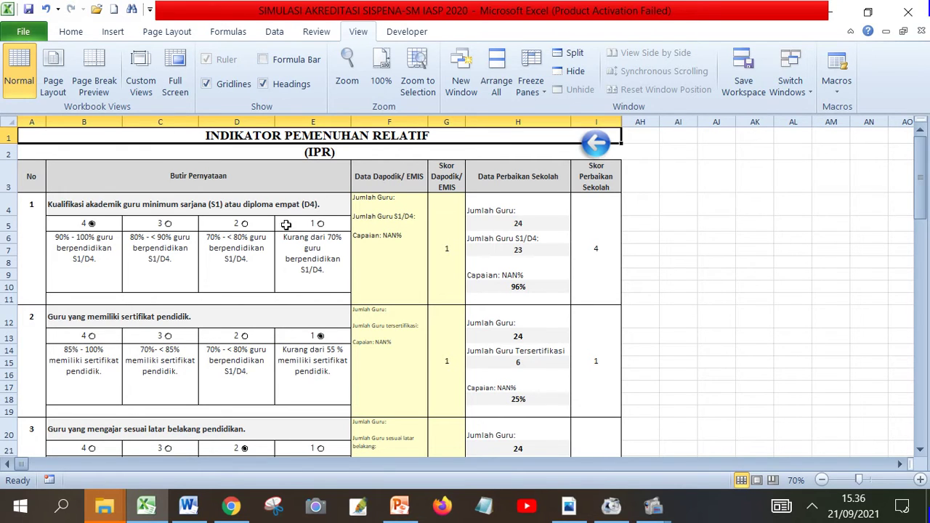
Step: Choose 24 as the Jumlah Guru of item 1 in the Data Perbaikan Sekolah column
click(509, 226)
click(576, 225)
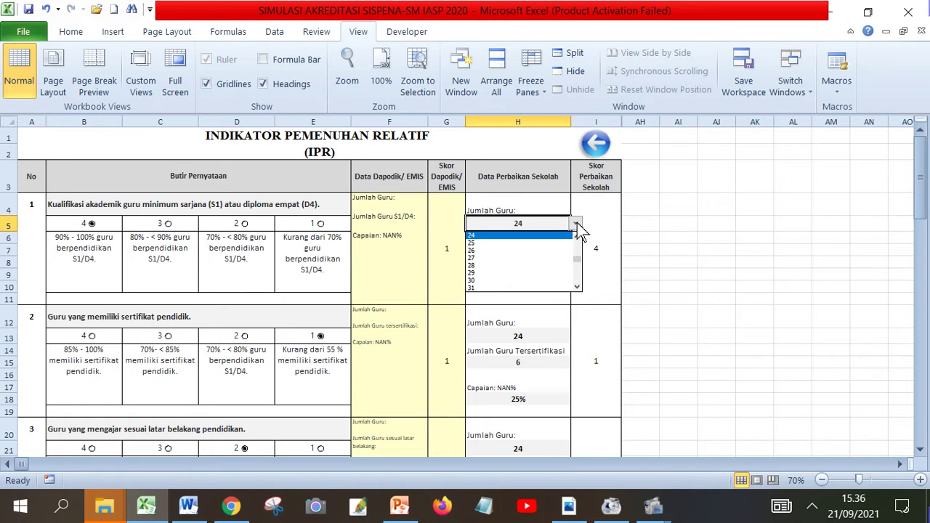
click(577, 236)
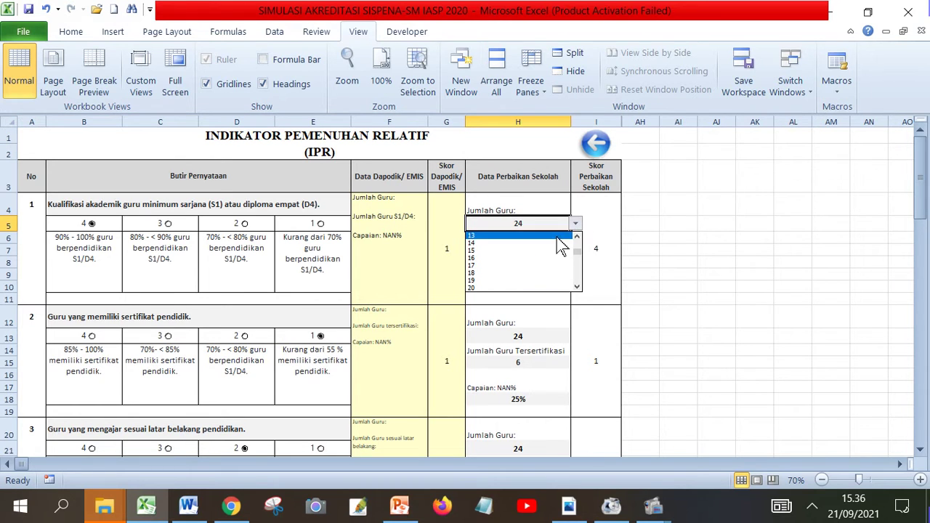
click(577, 286)
click(577, 286)
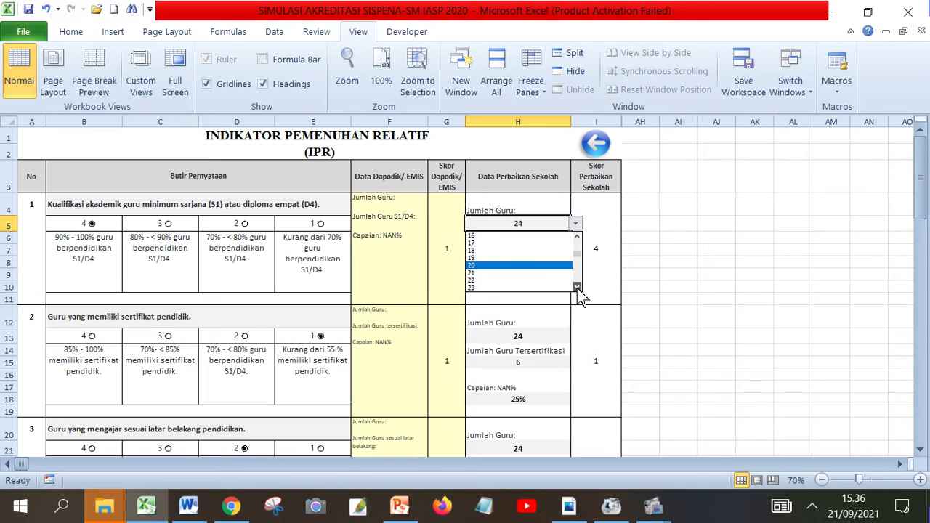
click(576, 286)
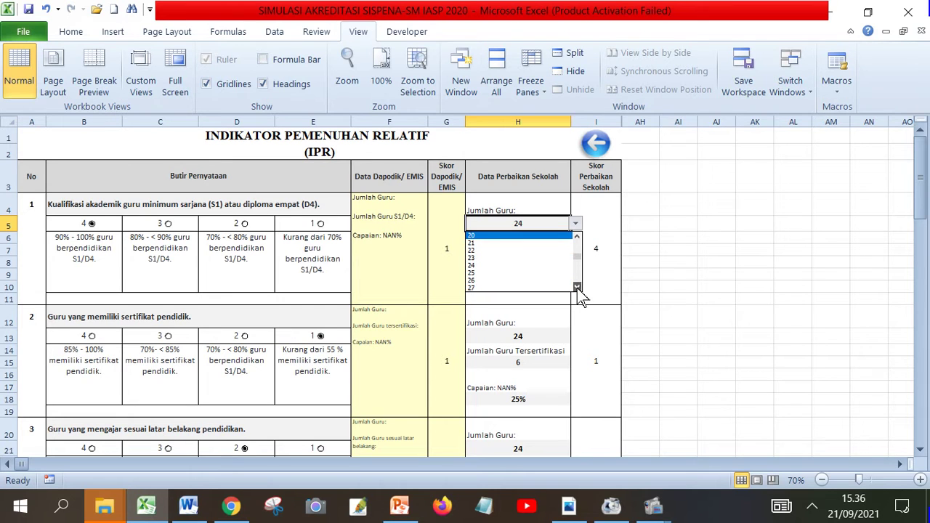
click(493, 258)
Step: Set item 1's Jumlah Guru S1/D4 to 22 and compare the resulting Capaian with the score-4 criterion
click(517, 252)
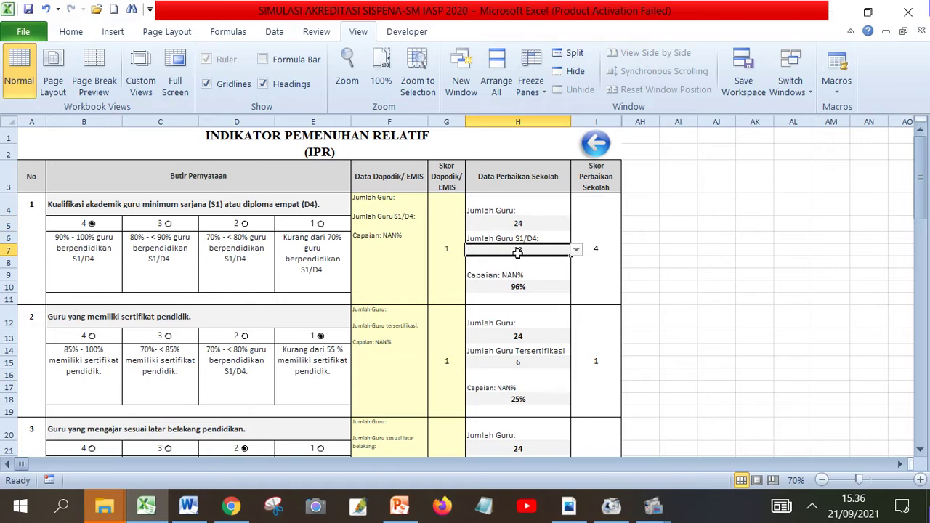
click(575, 251)
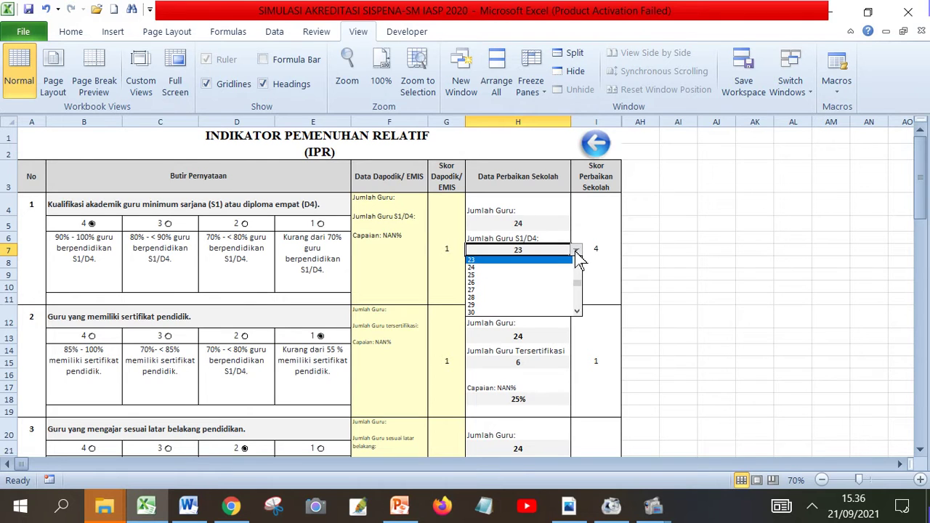
click(578, 261)
click(577, 260)
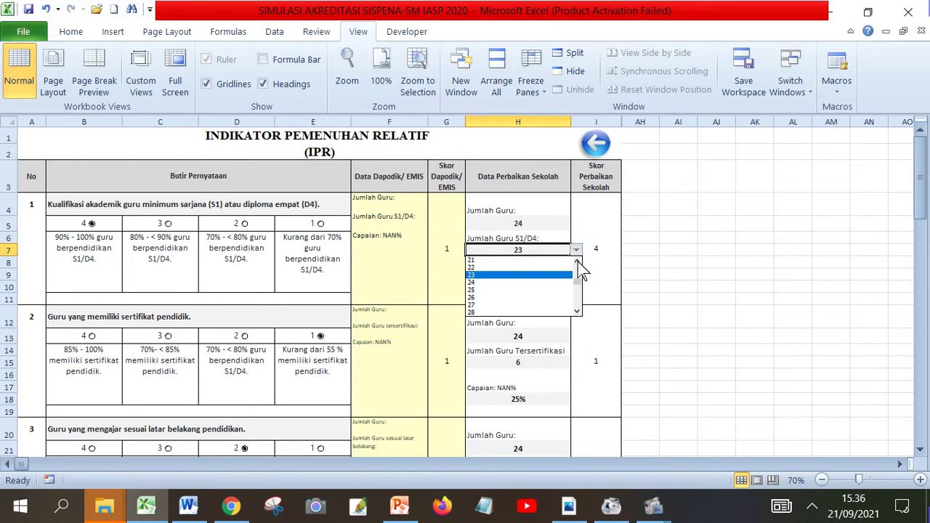
click(510, 268)
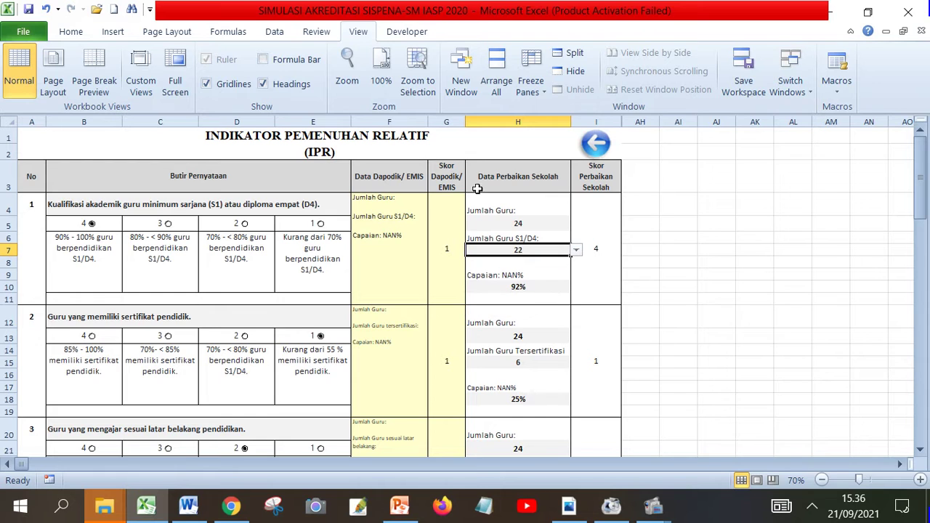
click(472, 291)
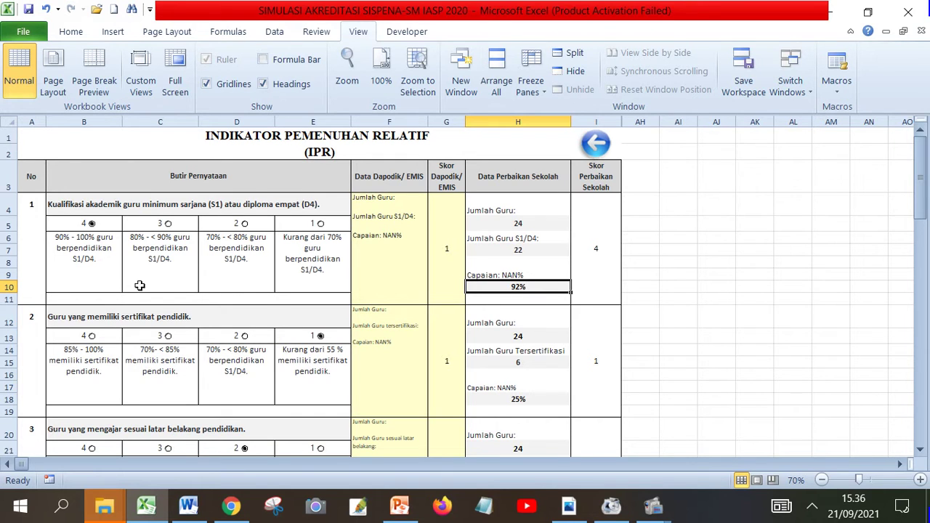
click(104, 268)
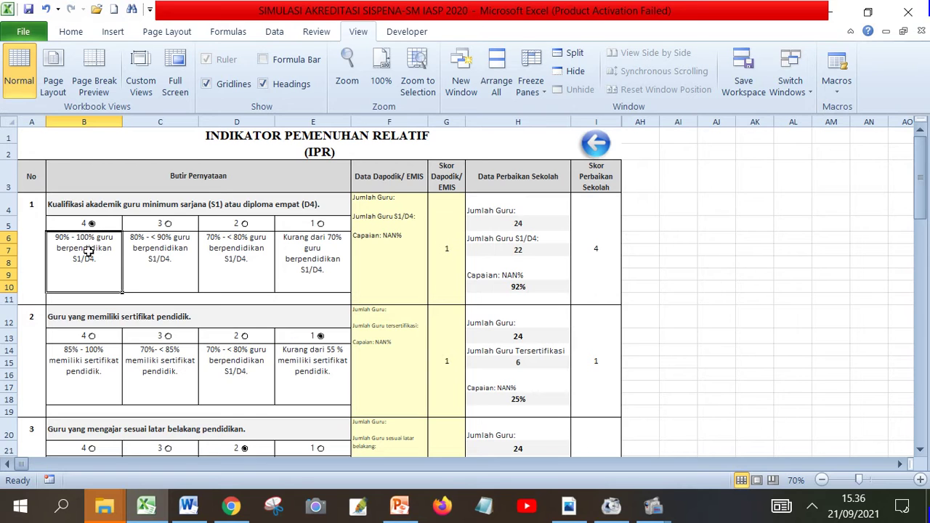
Step: Set Jumlah Guru Tersertifikasi for item 2, teachers with an educator certificate, to 9
scroll(136, 280, down, 2)
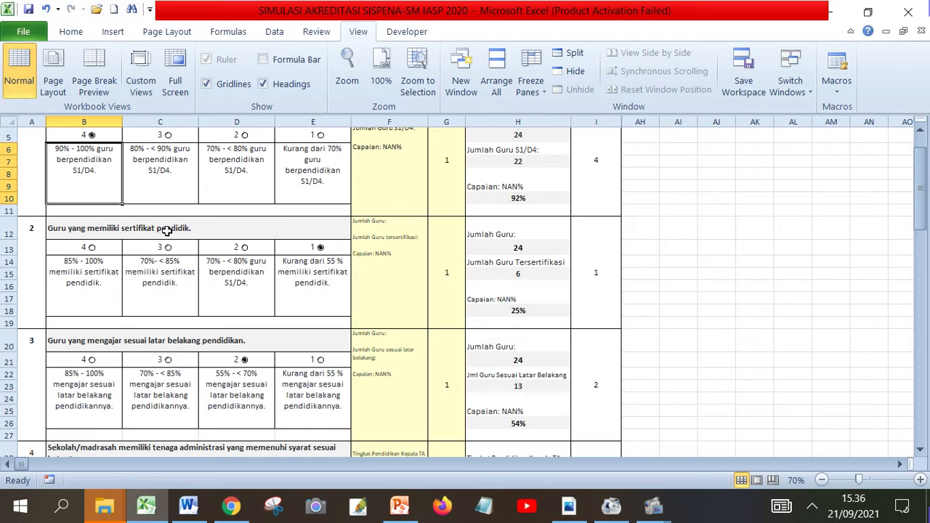
scroll(177, 229, up, 1)
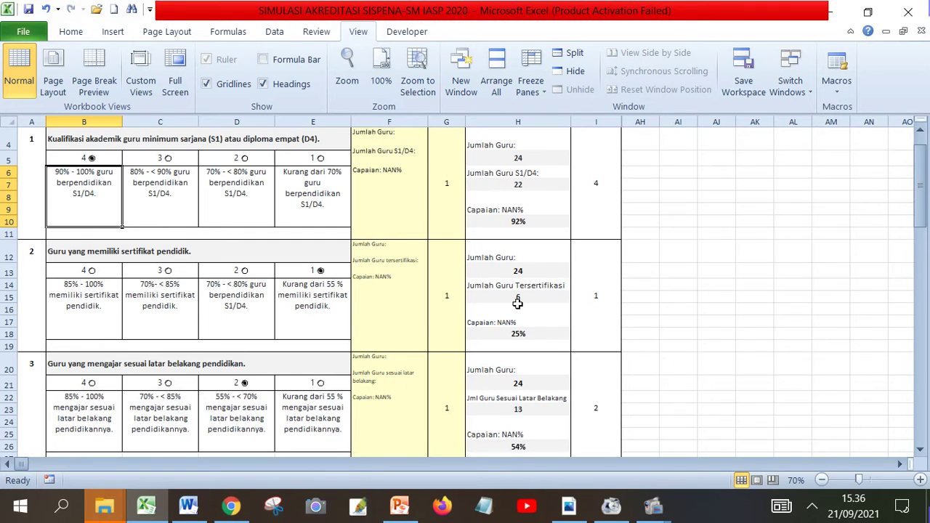
click(520, 268)
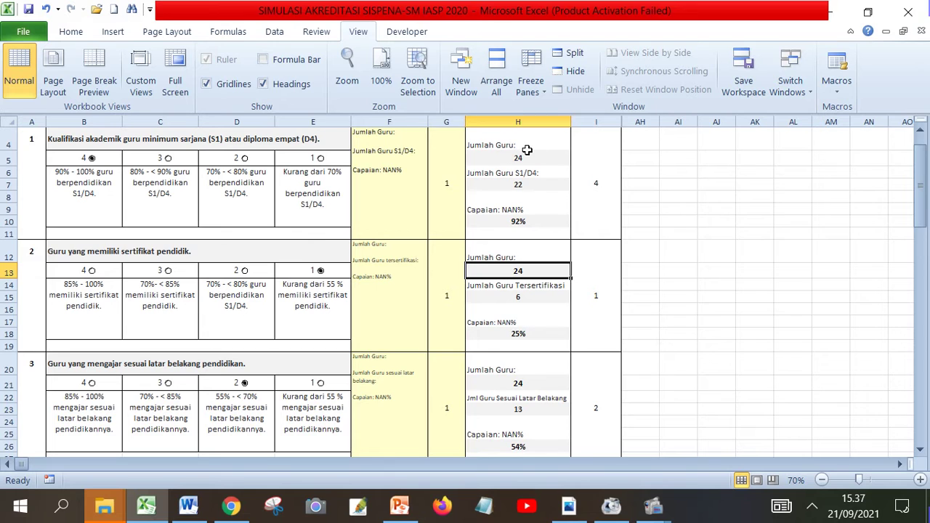
click(514, 297)
click(576, 297)
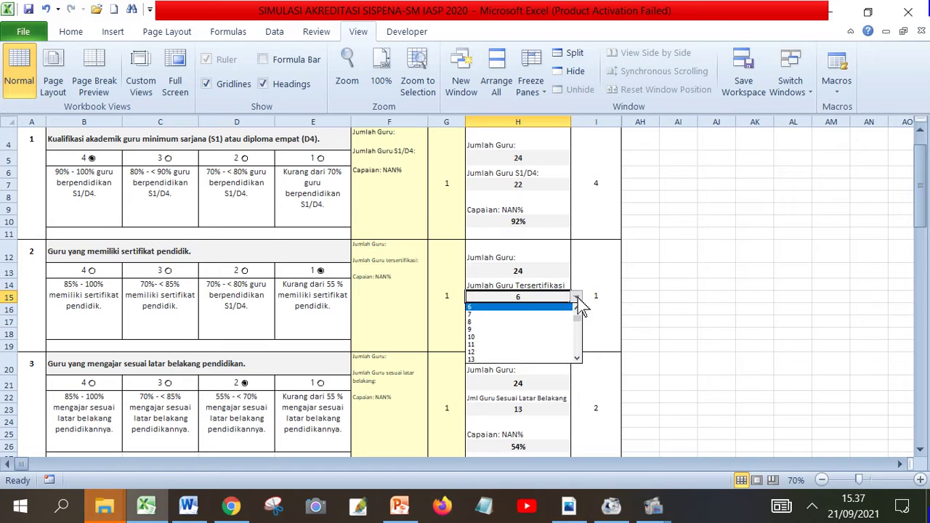
click(512, 331)
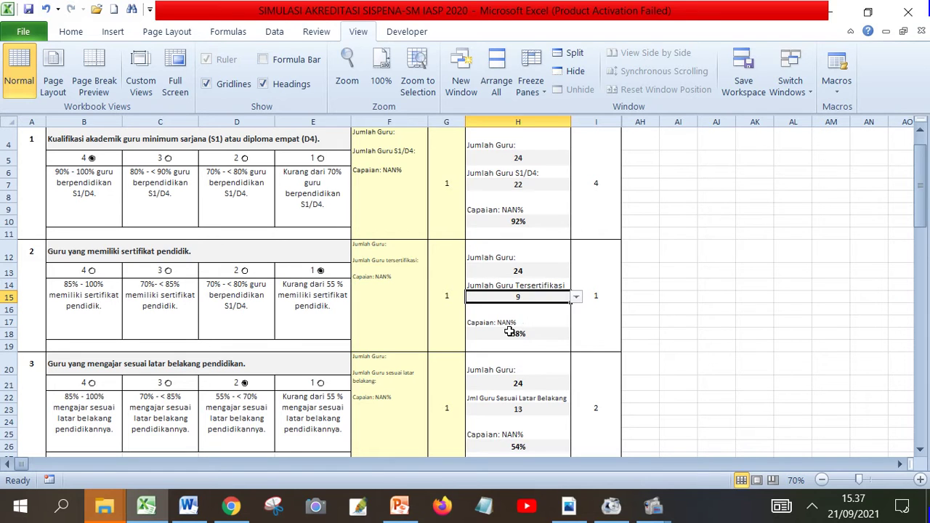
Step: Set item 2's Jumlah Guru Tersertifikasi to 10 and compare its Capaian with the score-1 criterion
click(575, 298)
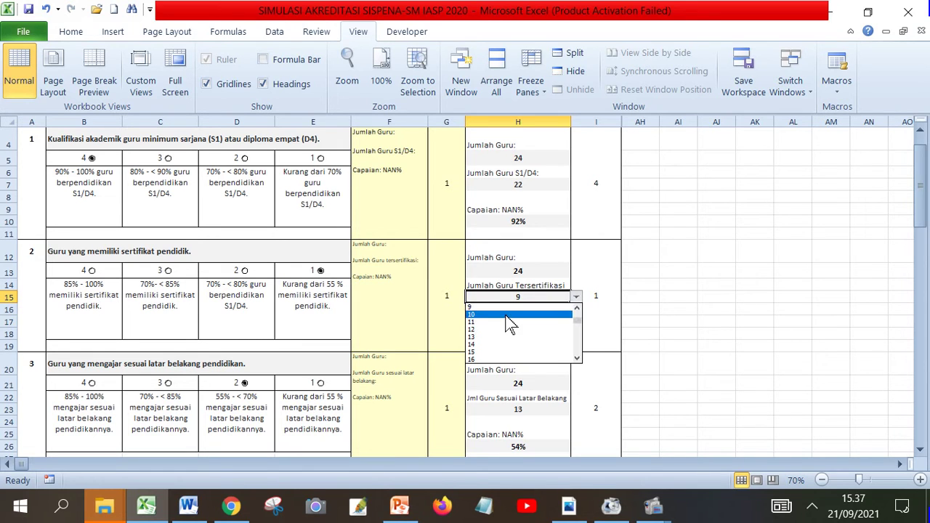
click(553, 337)
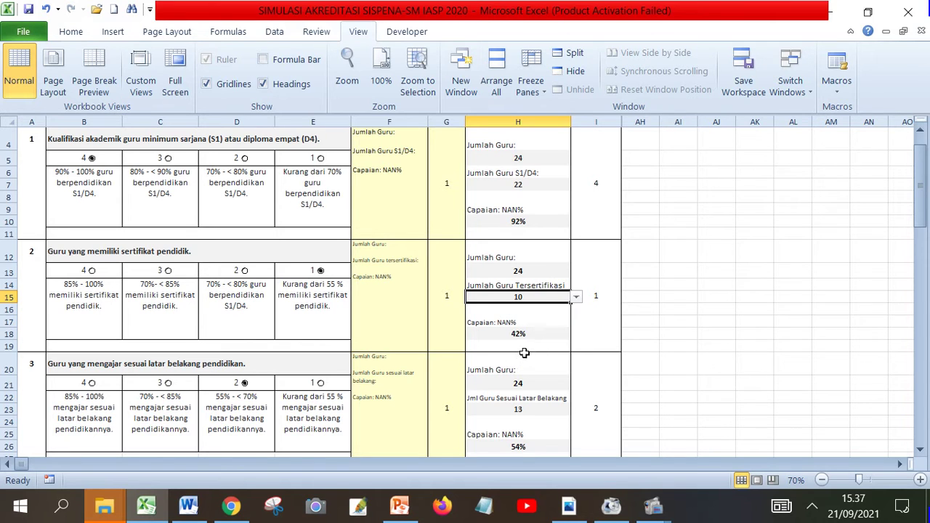
click(536, 332)
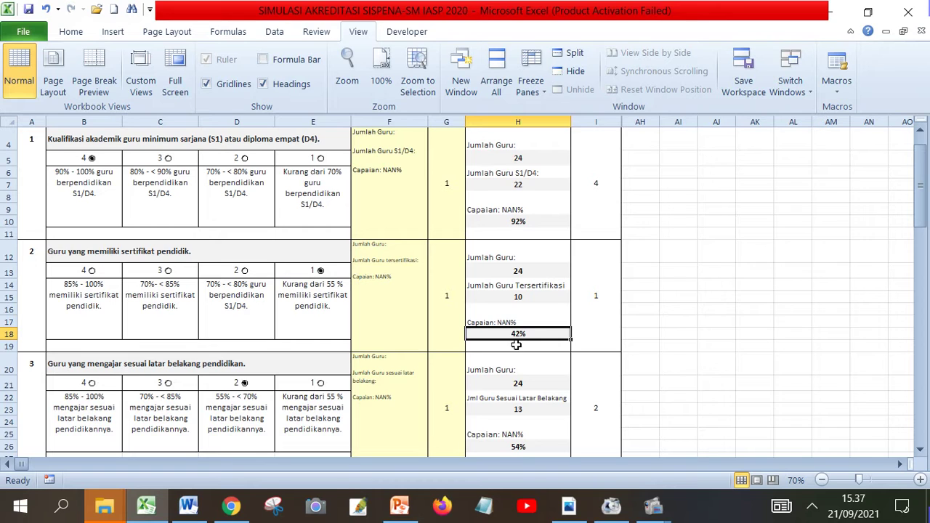
click(295, 296)
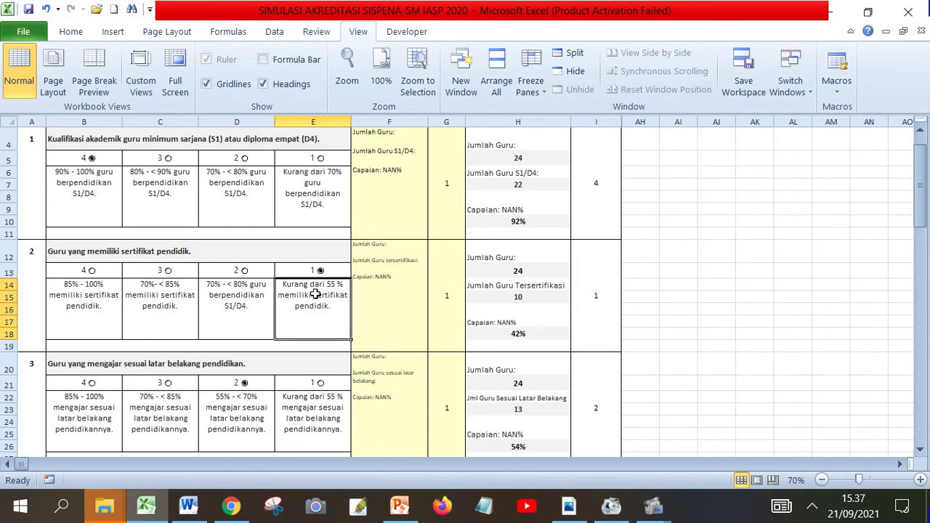
Step: Set Jumlah Guru Tersertifikasi in item 2's school improvement data to 20
click(549, 299)
click(576, 297)
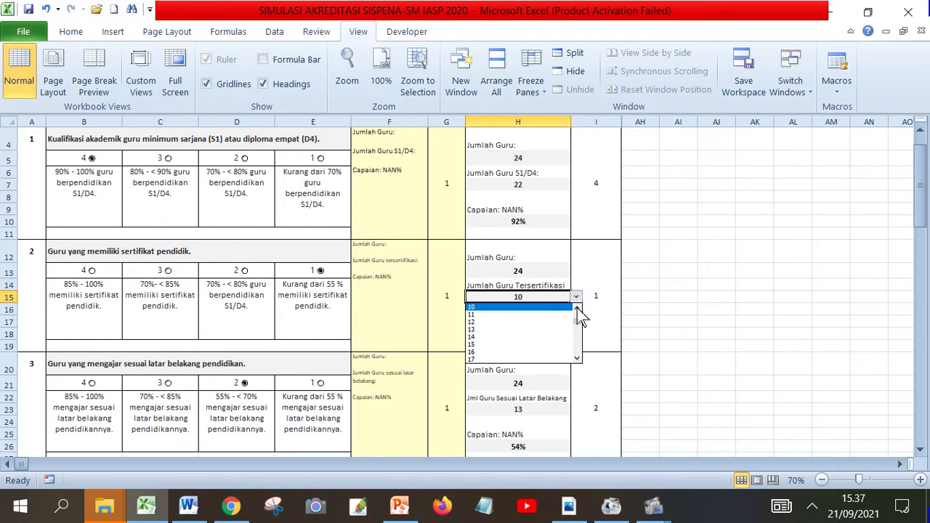
click(577, 358)
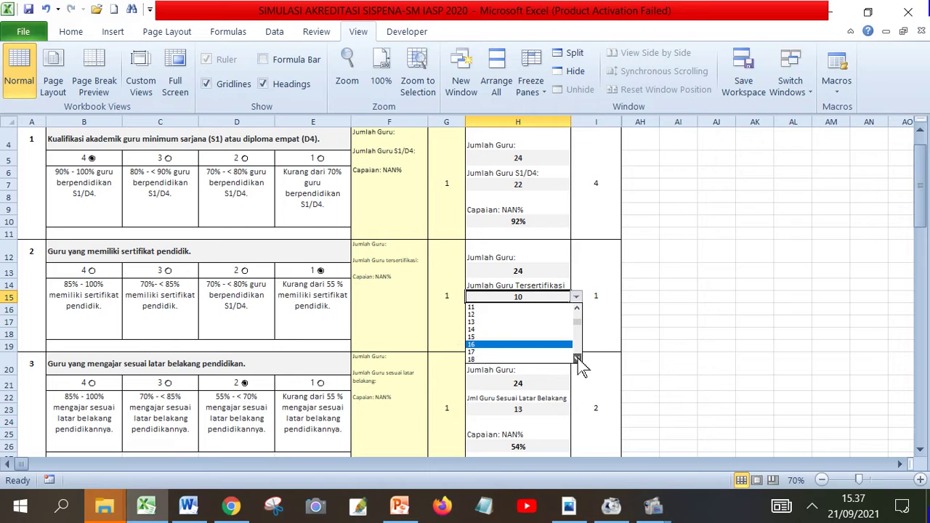
click(578, 358)
click(577, 358)
click(521, 359)
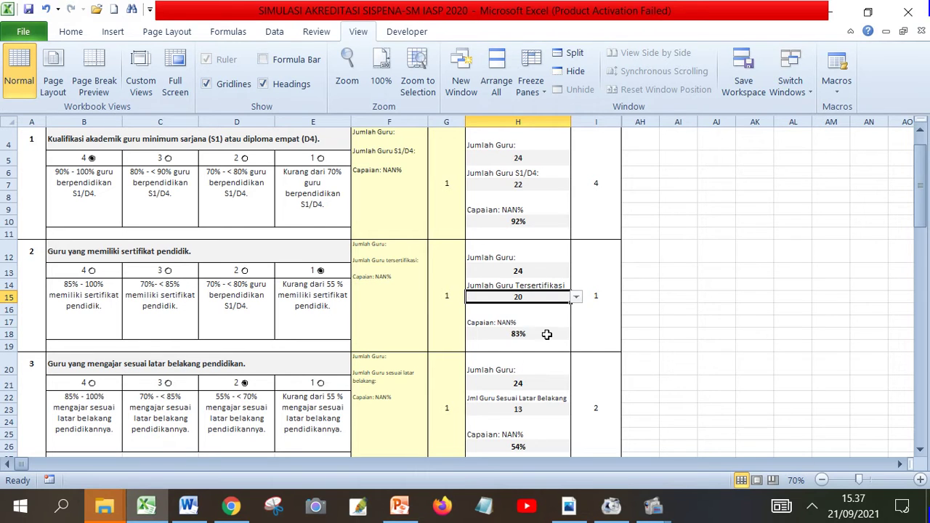
Step: Compare item 2's Capaian with the score criteria and select score 3 for the 70% - < 85% range
click(527, 334)
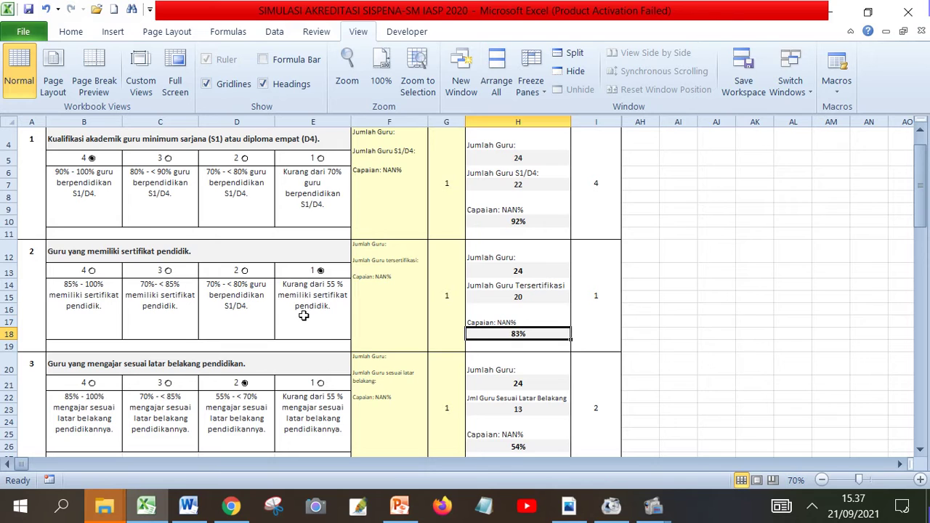
click(247, 315)
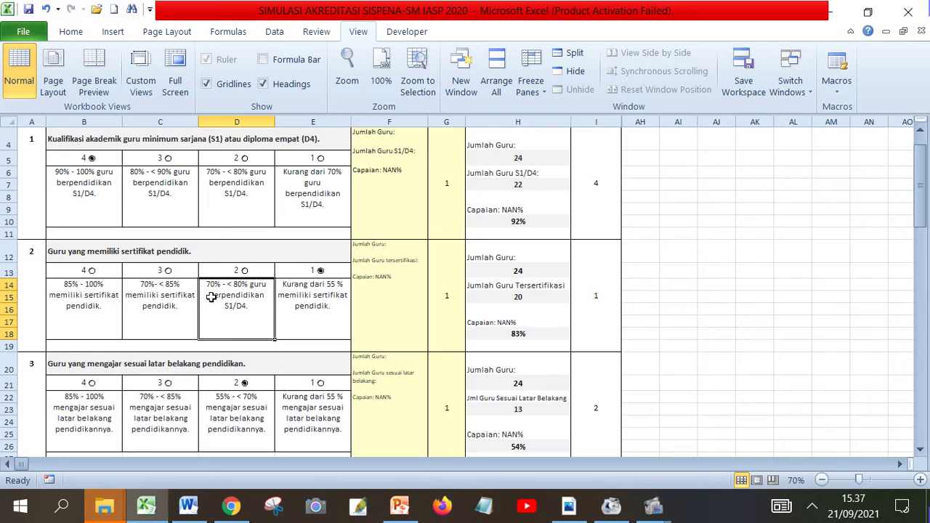
click(177, 308)
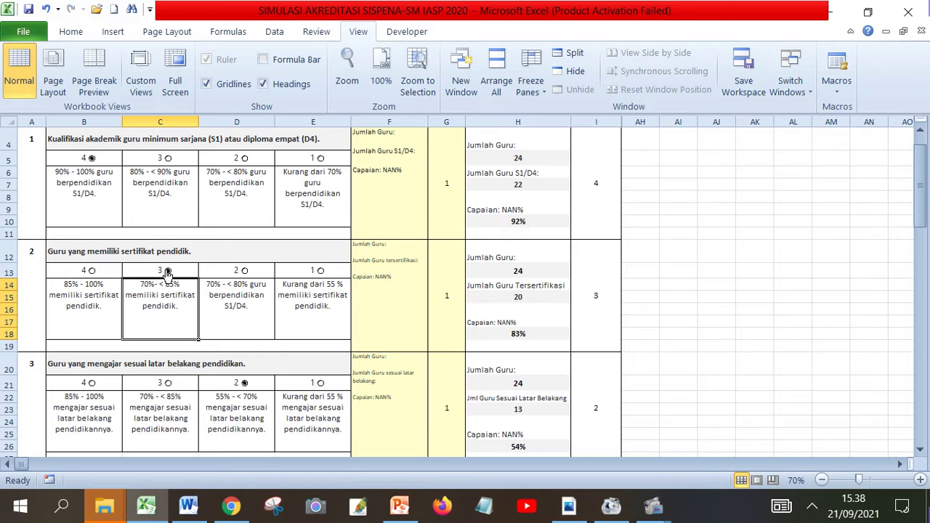
click(167, 272)
click(597, 311)
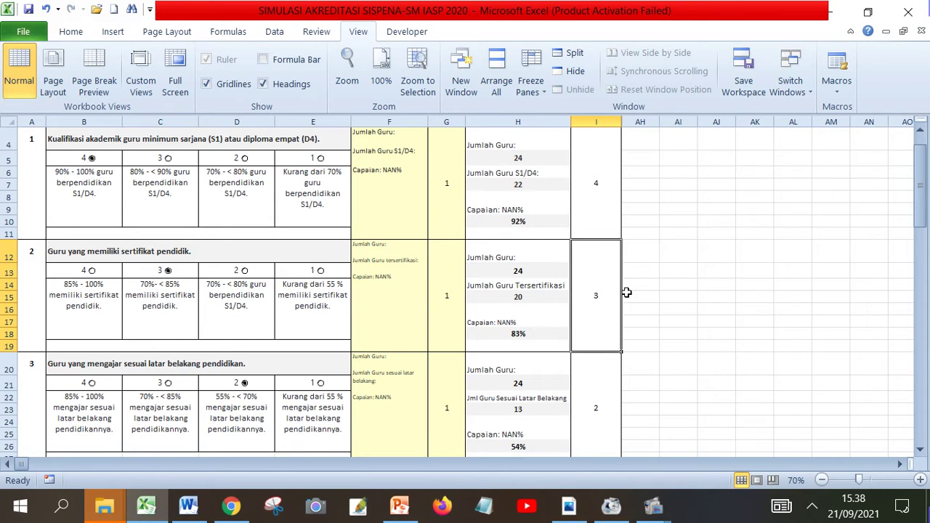
Step: Review the remaining IPR items down to the summary rows and check the Skor IPR in the Skor Perbaikan Sekolah column
scroll(595, 289, down, 2)
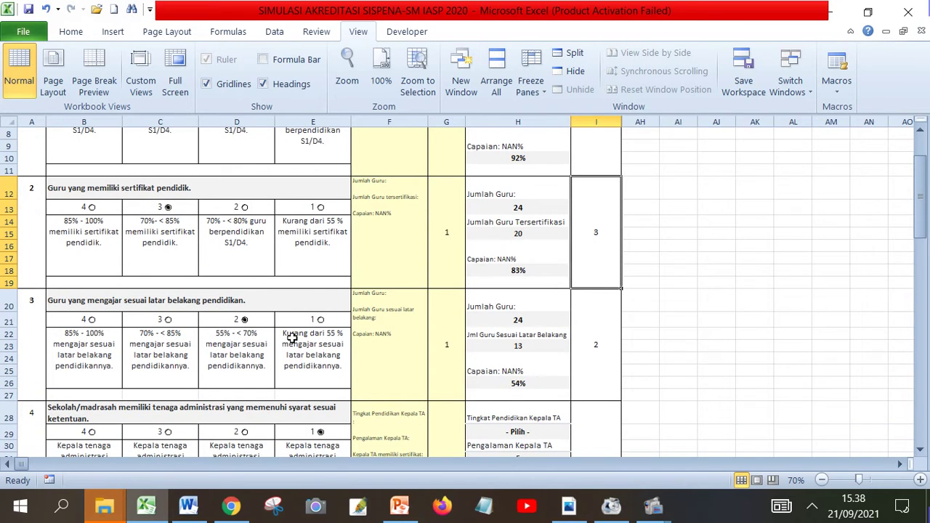
scroll(507, 319, up, 2)
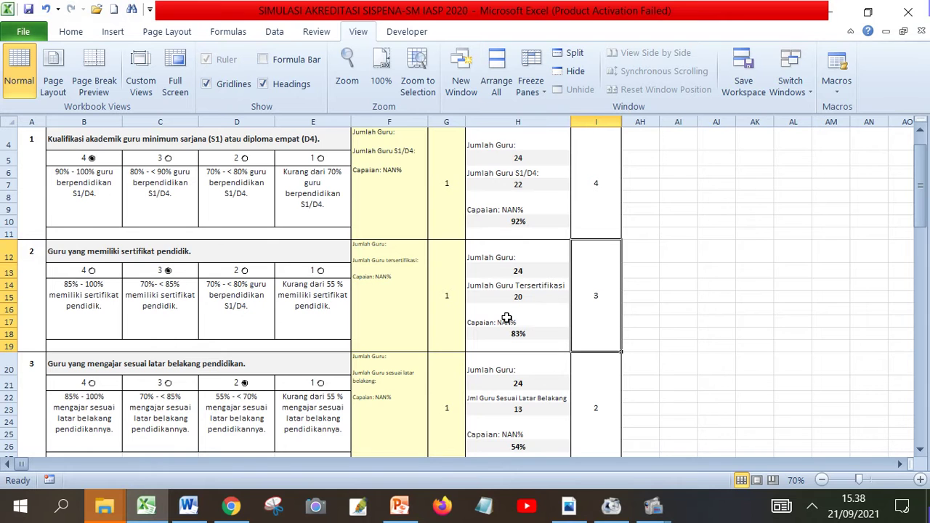
scroll(506, 318, down, 5)
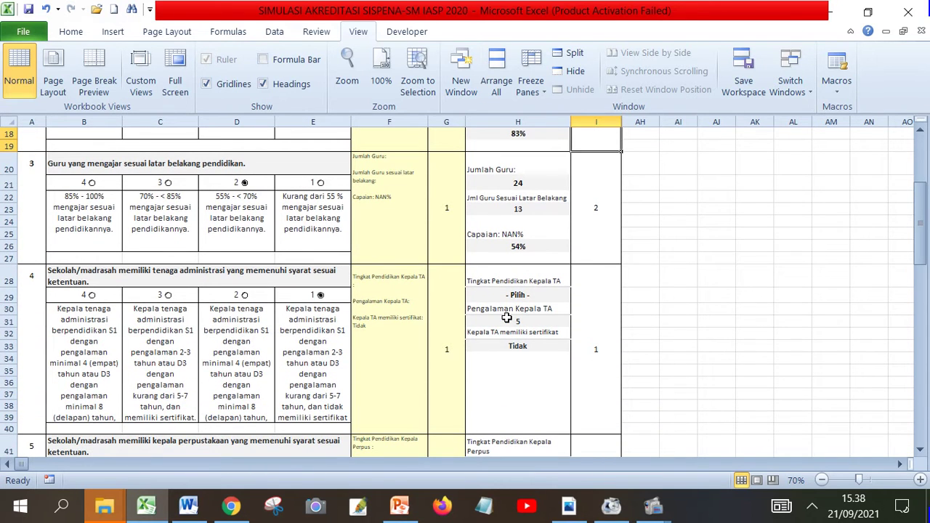
scroll(465, 334, down, 9)
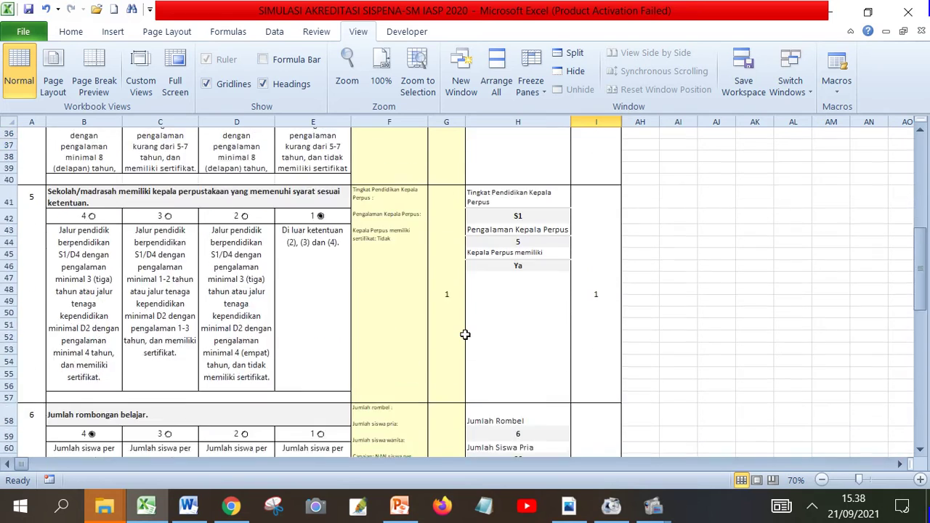
scroll(465, 334, down, 14)
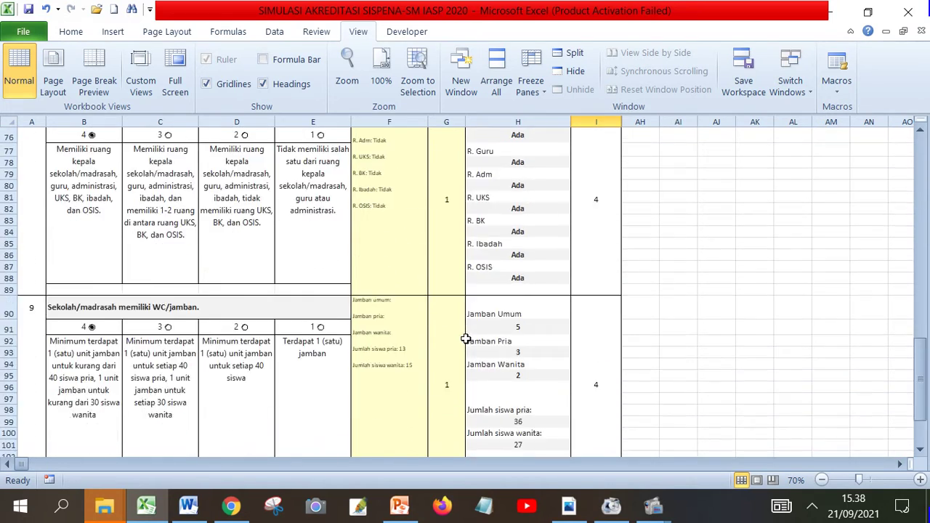
scroll(465, 340, down, 1)
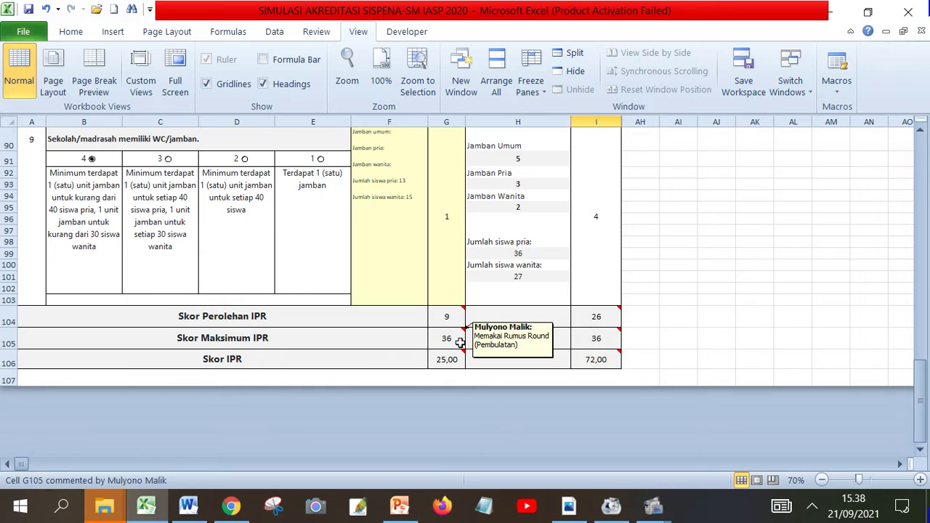
click(604, 359)
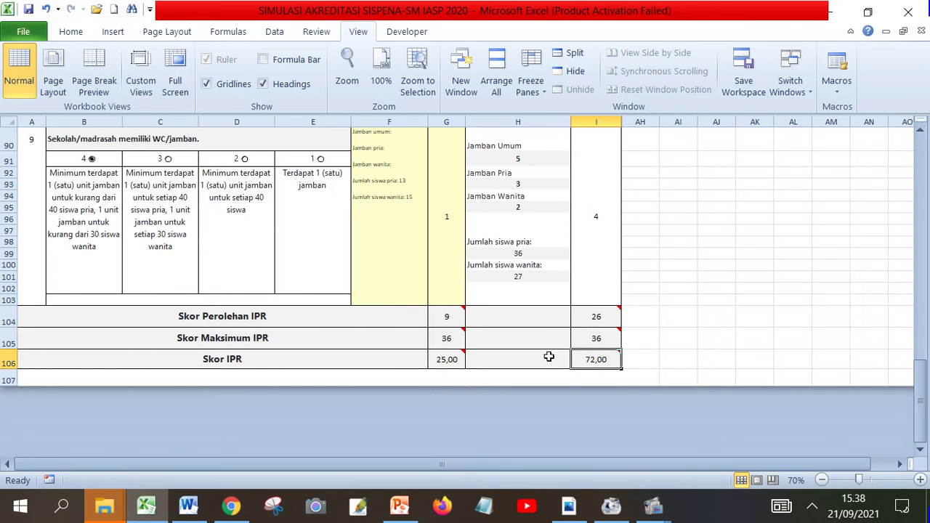
mouse_move(595, 336)
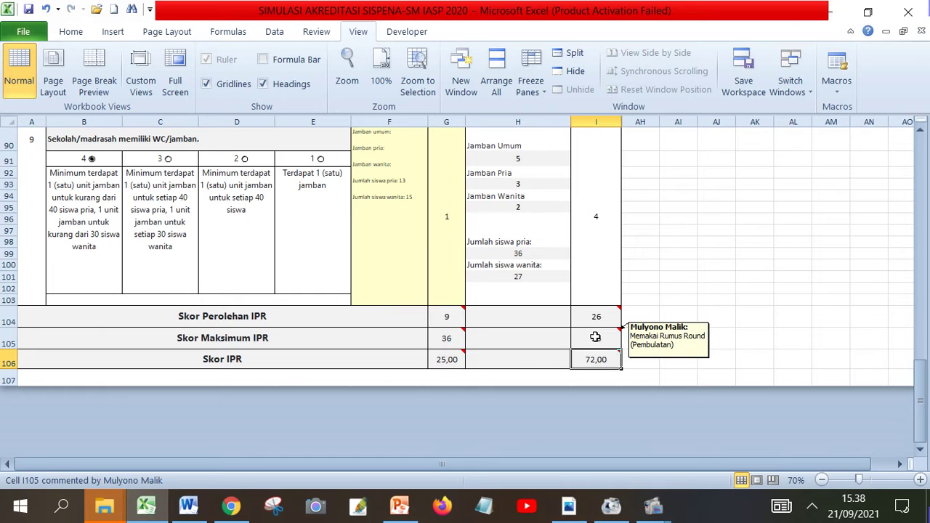
scroll(595, 336, up, 1)
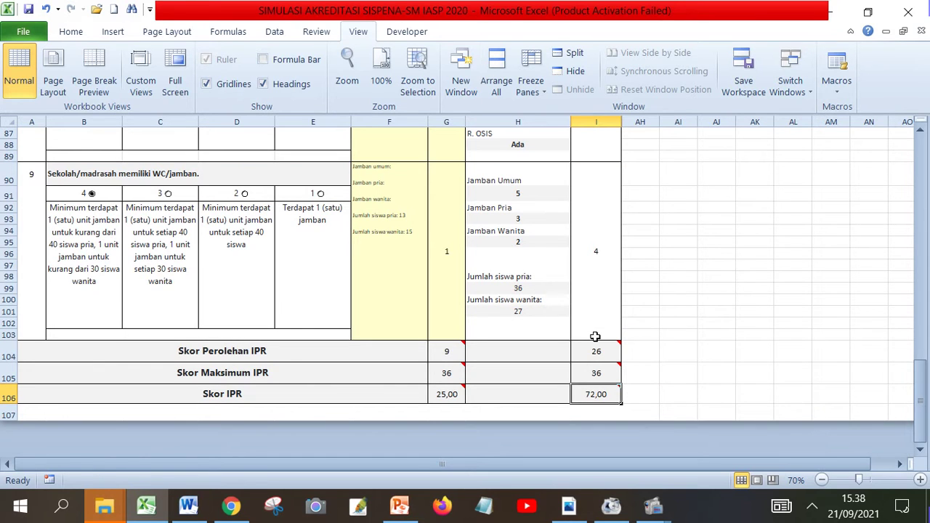
Step: Go back to the start of the IPR sheet and return to the simulation workbook's main menu
scroll(595, 336, up, 9)
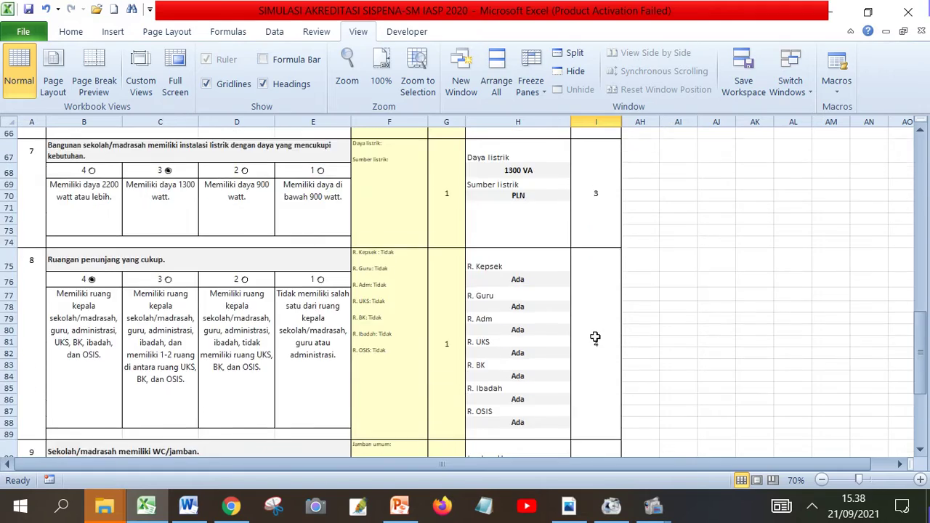
scroll(595, 336, up, 12)
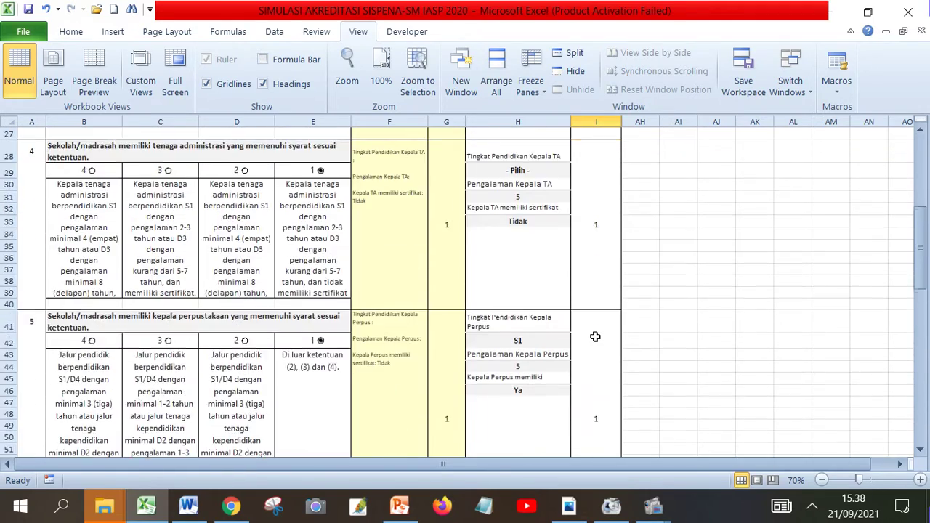
scroll(595, 336, up, 7)
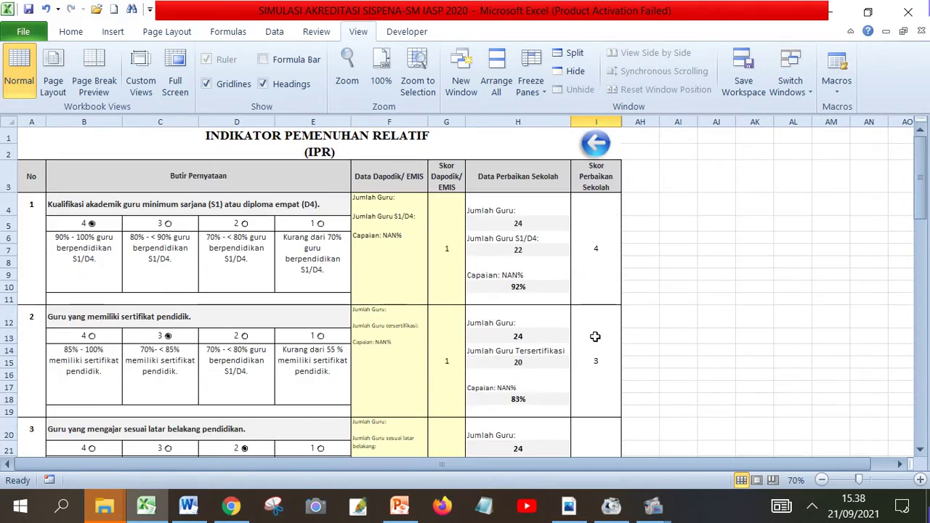
click(299, 148)
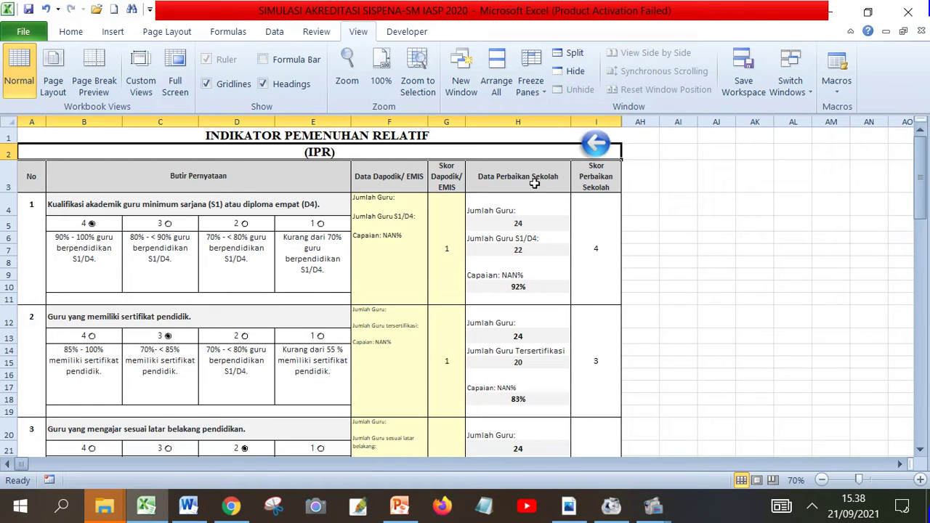
click(596, 143)
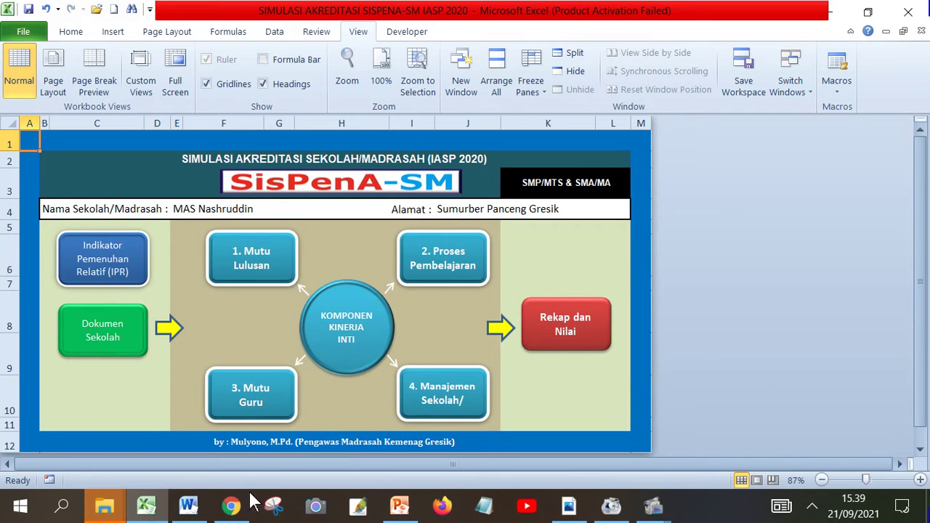
Step: Switch to Chrome, sign in to SisPenA-SM with the prefilled credentials and open the Data Isian Akreditasi (DIA) page
click(231, 507)
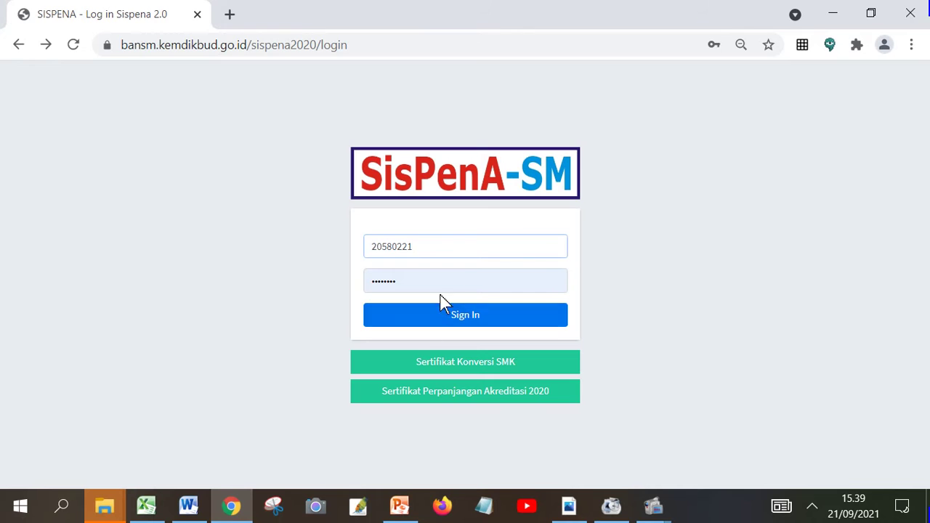
click(411, 321)
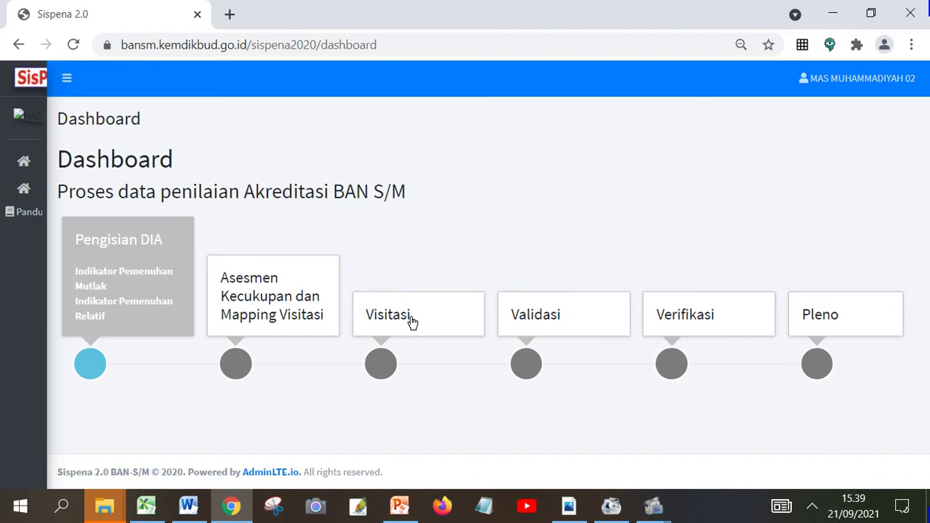
mouse_move(27, 181)
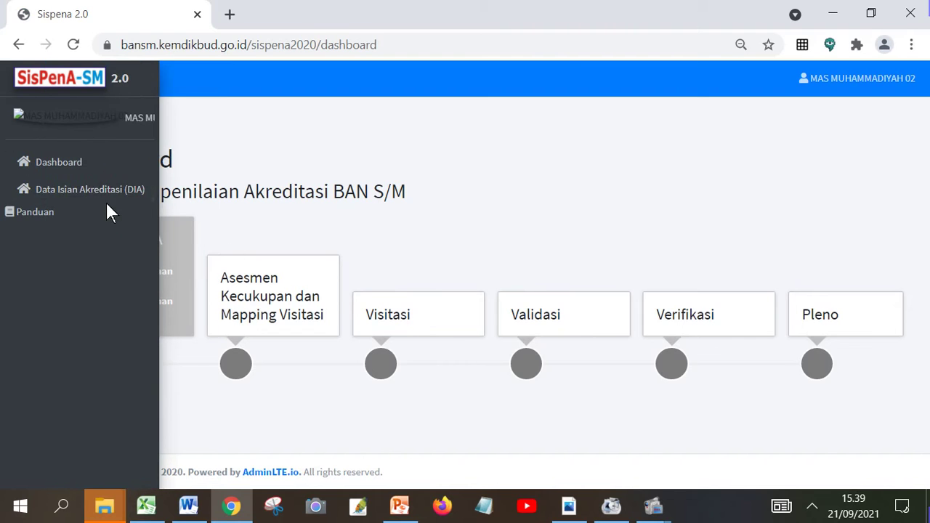
click(99, 193)
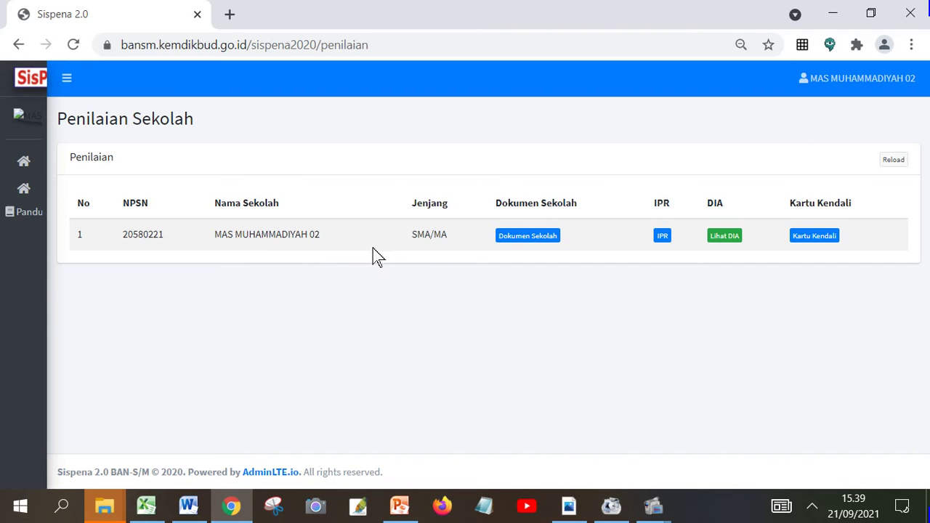
click(839, 78)
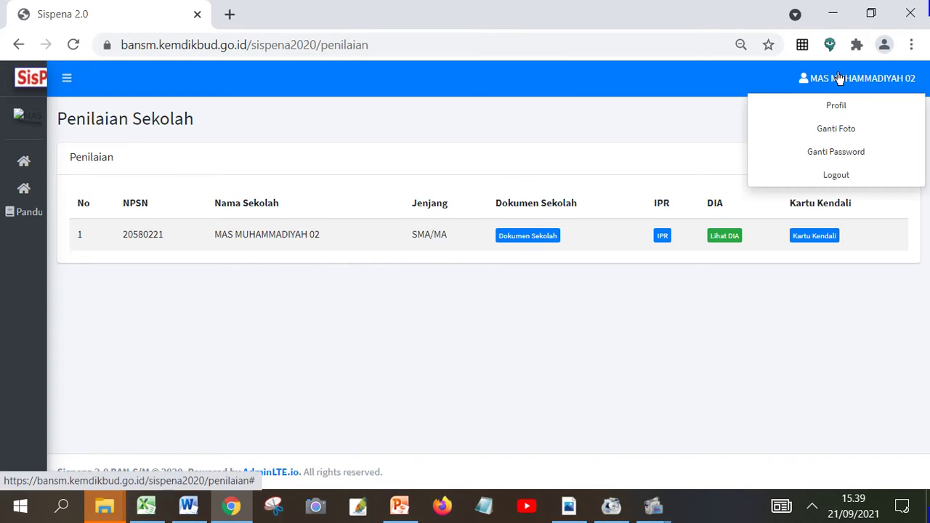
click(467, 365)
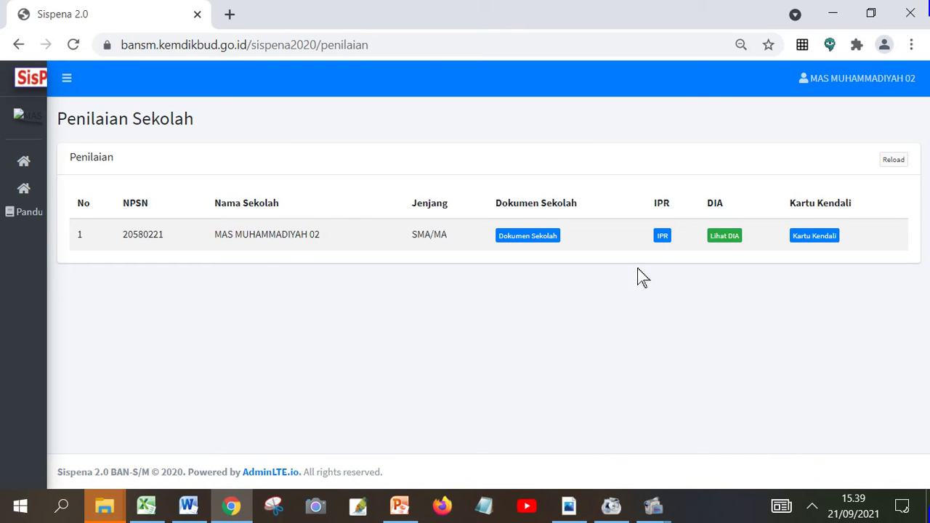
Step: Open the school's IPR form and review its improvement data from item 1 through the Skor Indikator Pemenuhan Relatif row
click(662, 236)
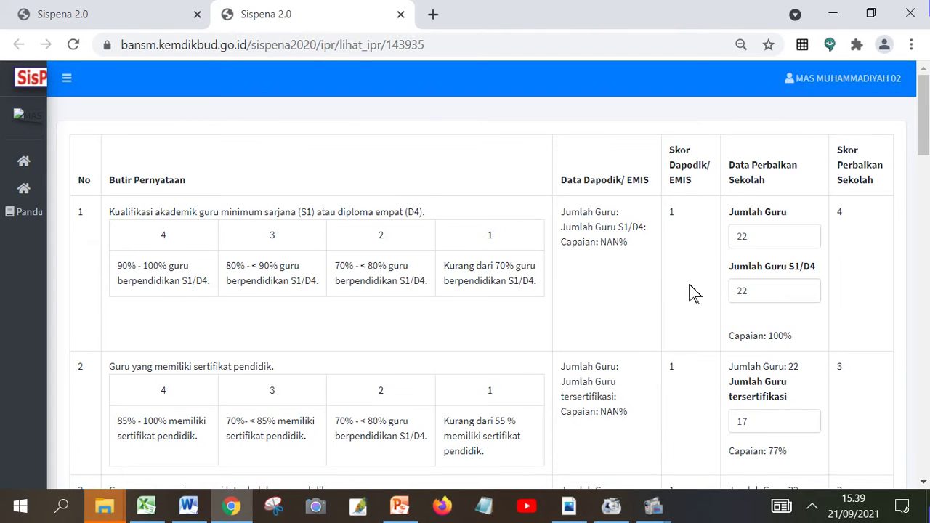
scroll(698, 294, down, 1)
scroll(697, 293, up, 1)
click(751, 235)
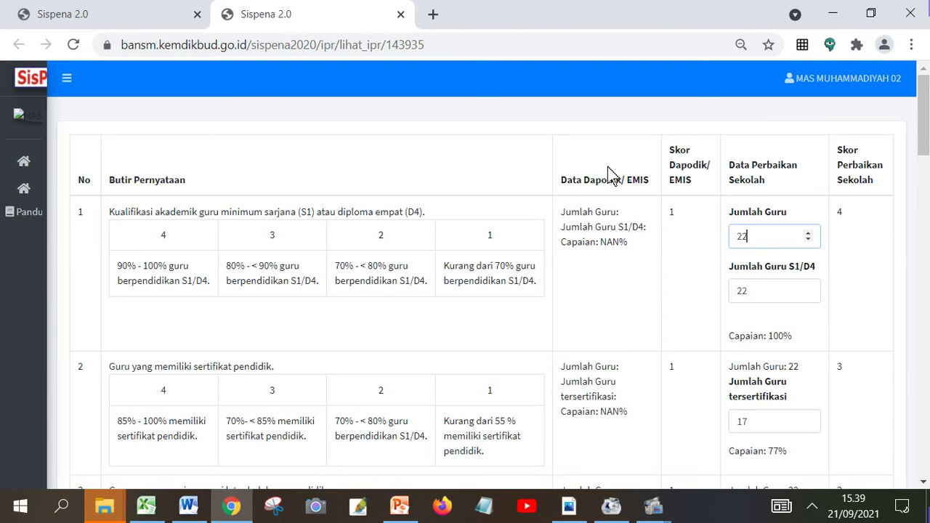
click(616, 219)
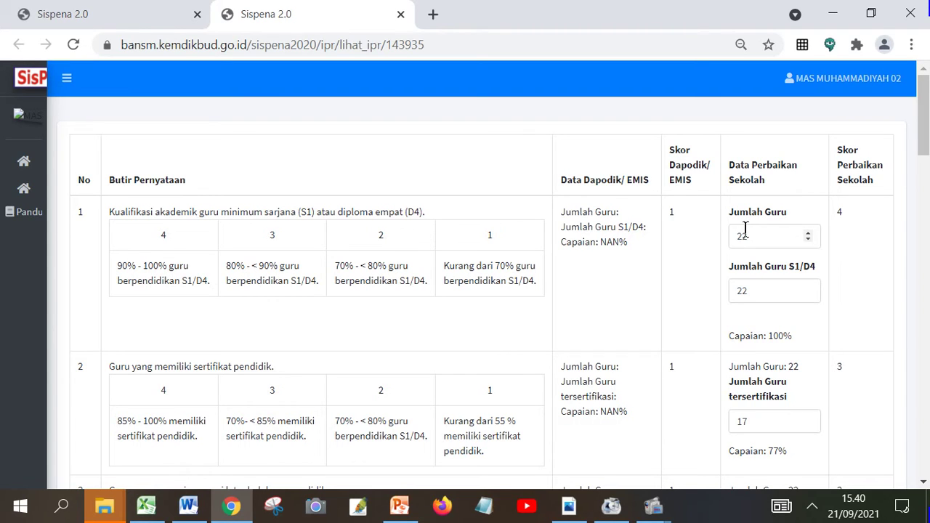
scroll(743, 235, down, 5)
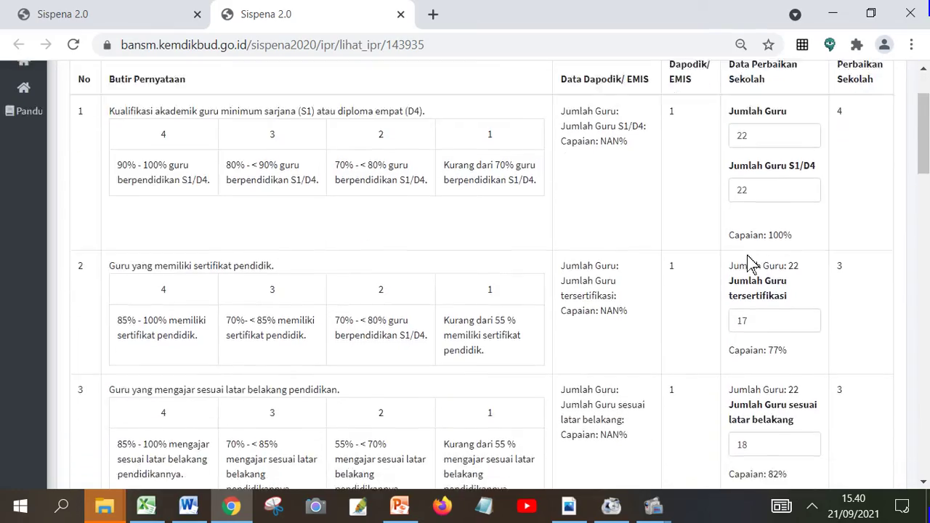
scroll(755, 270, down, 16)
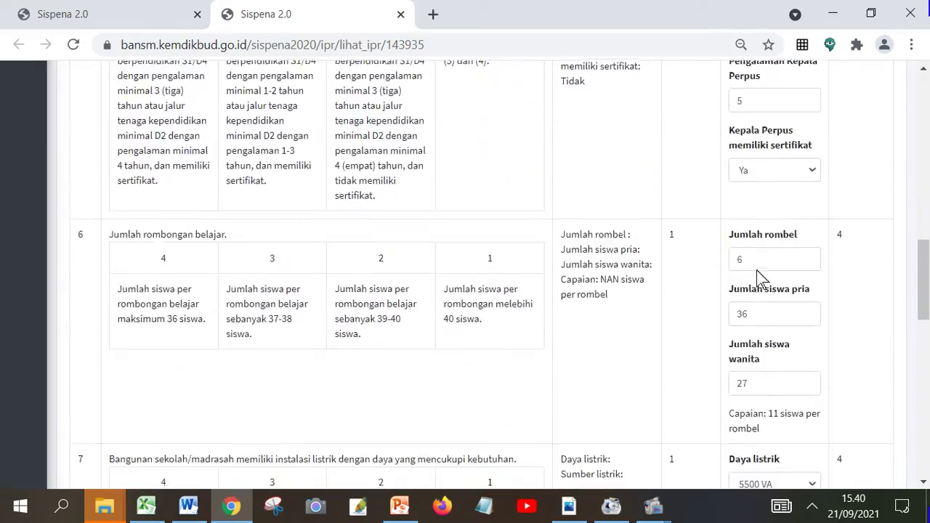
scroll(760, 295, down, 5)
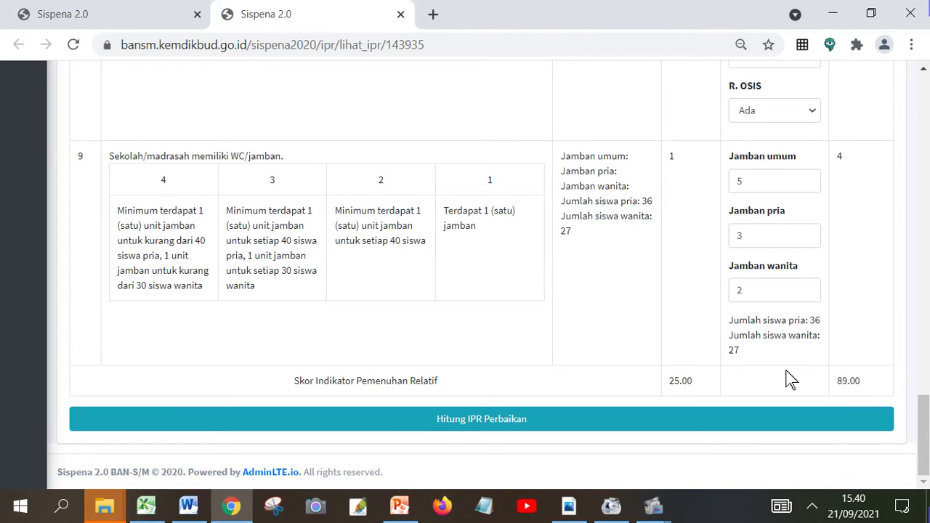
scroll(790, 379, up, 5)
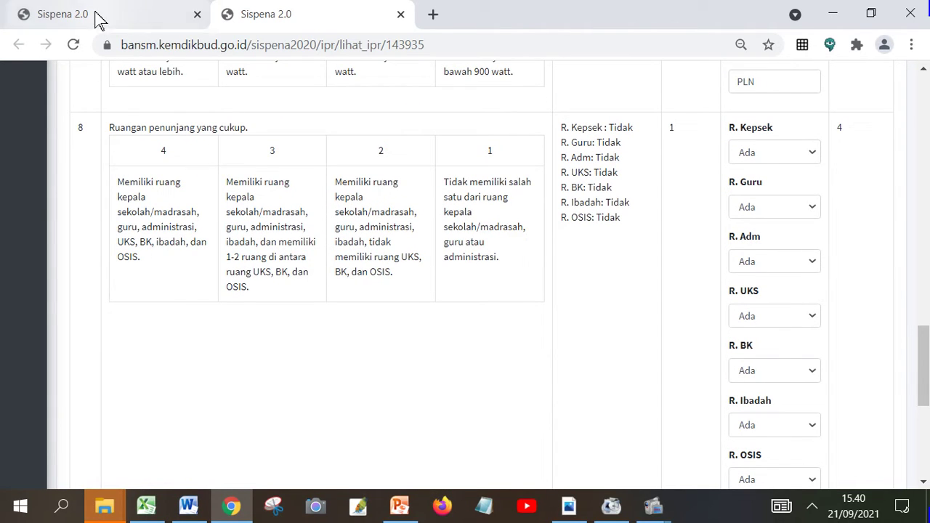
Step: Open the school's Dokumen Sekolah page from the assessment list and examine the upload rules, document list and Butir numbers
click(98, 20)
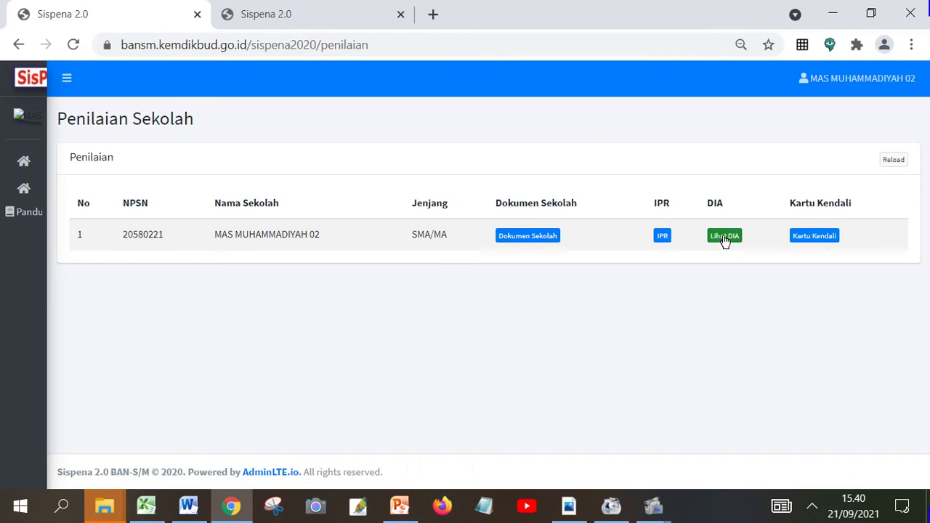
click(551, 238)
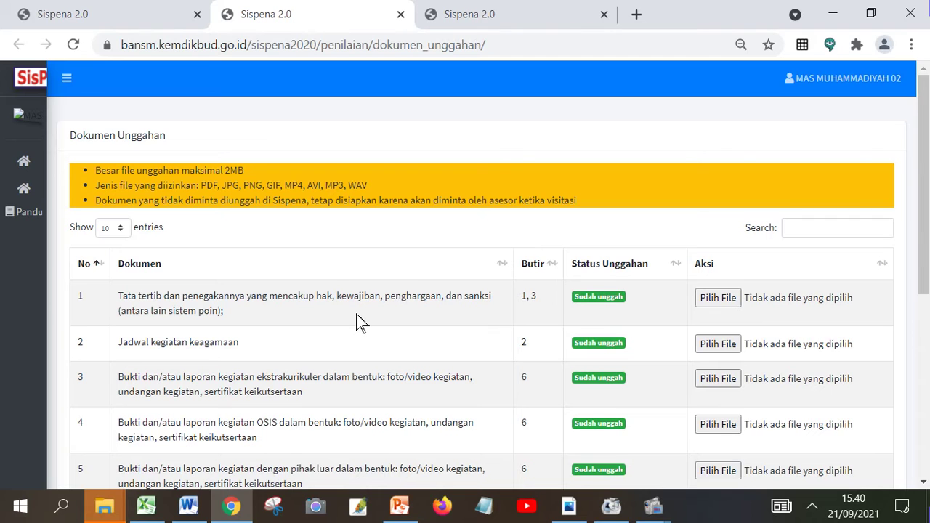
scroll(361, 322, down, 1)
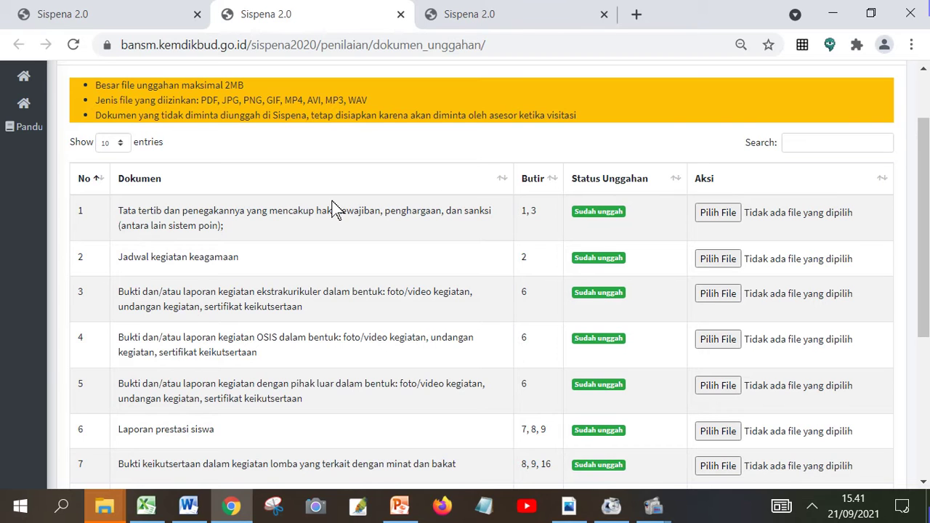
scroll(334, 210, up, 1)
scroll(330, 212, down, 1)
scroll(511, 326, up, 2)
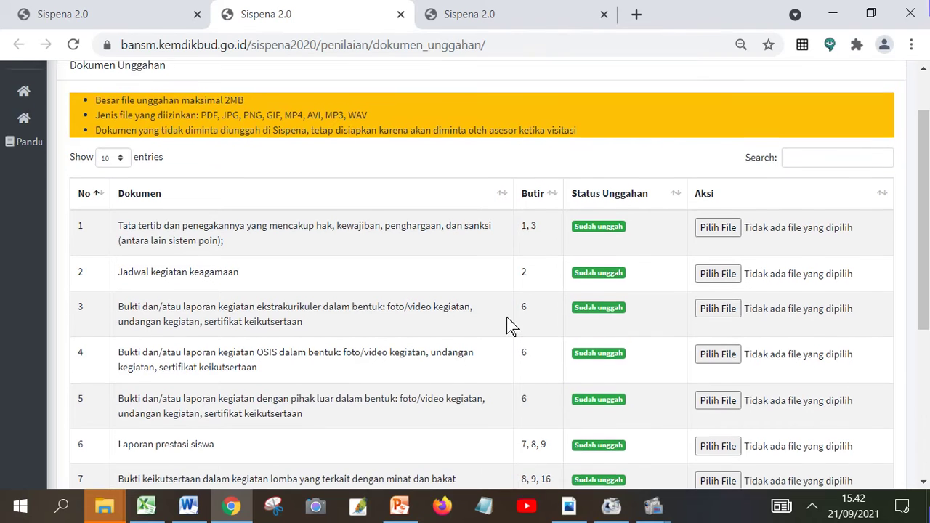
scroll(509, 326, down, 1)
scroll(509, 326, up, 1)
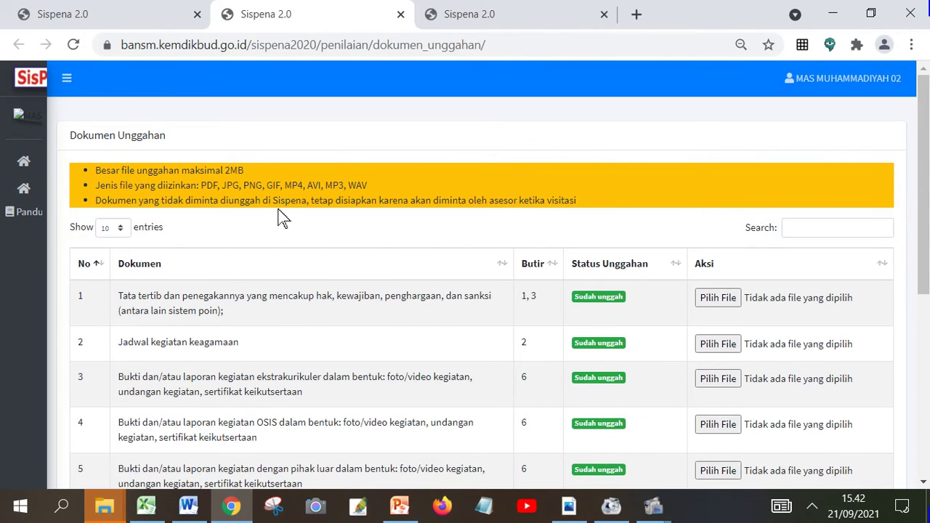
Step: View the school's DIA component scores from the Penilaian Sekolah list, then close the score summary
click(119, 14)
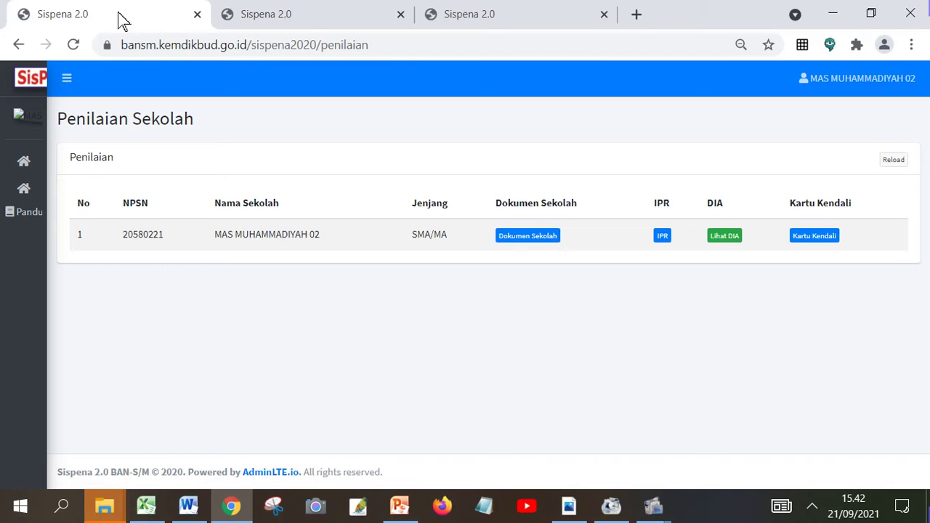
click(726, 240)
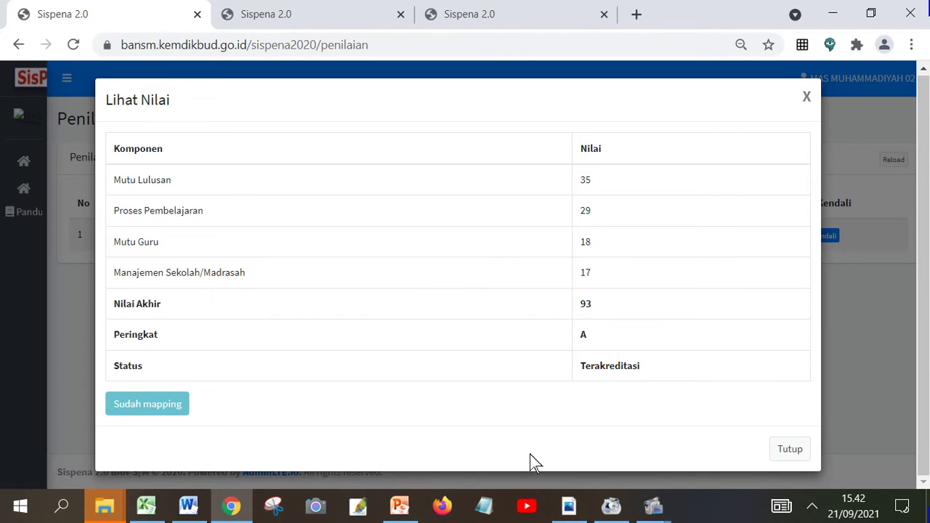
click(788, 451)
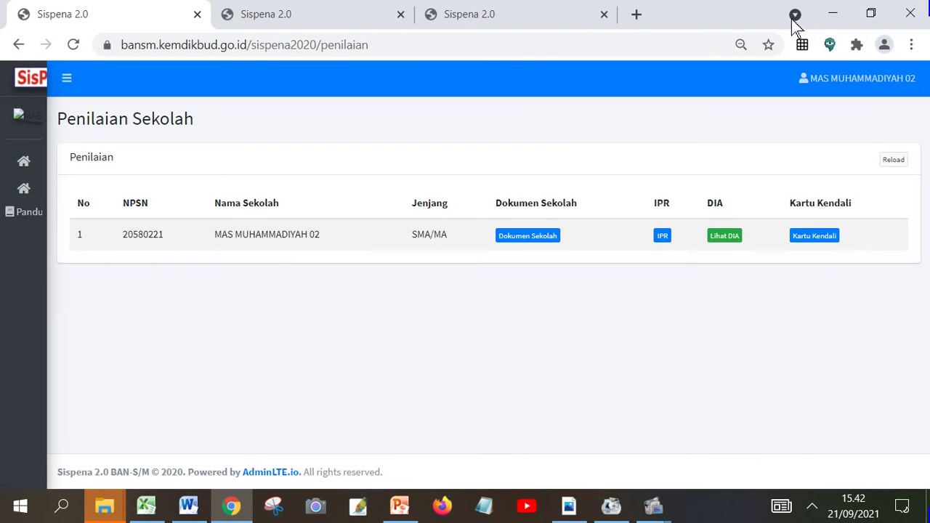
Step: Switch to the Excel simulation workbook, open its Dokumen Sekolah sheet and examine the first document's entry
click(145, 506)
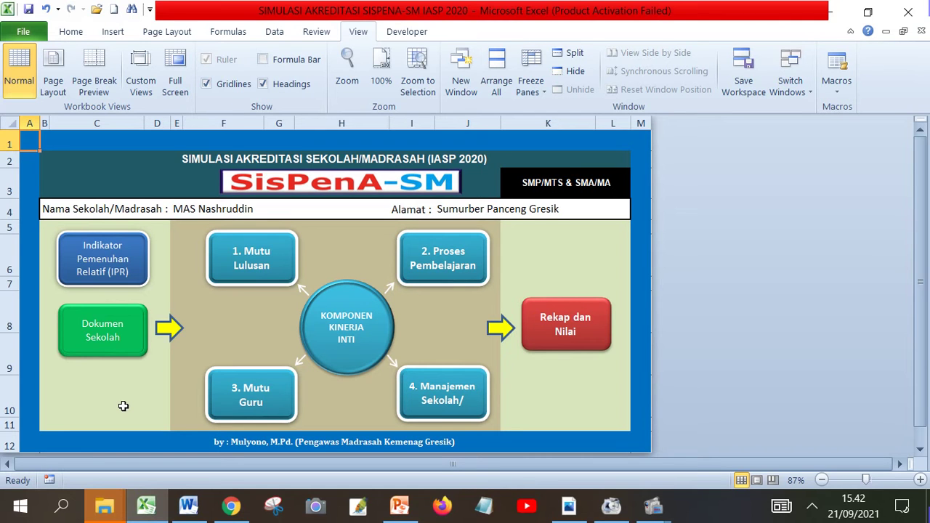
click(118, 328)
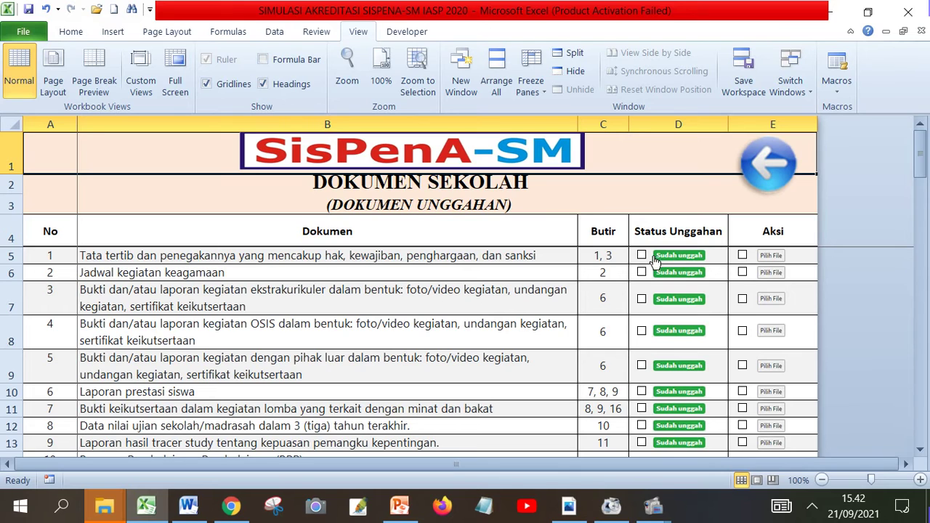
click(491, 255)
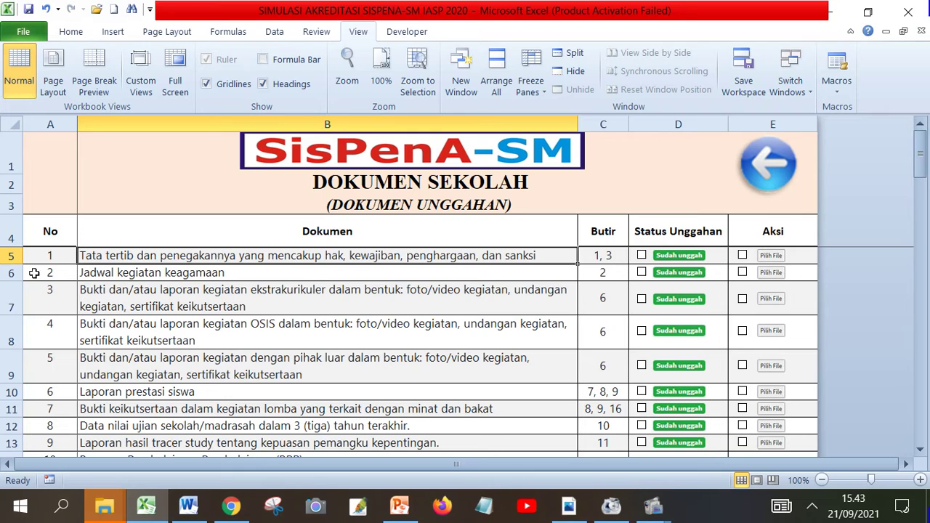
click(51, 255)
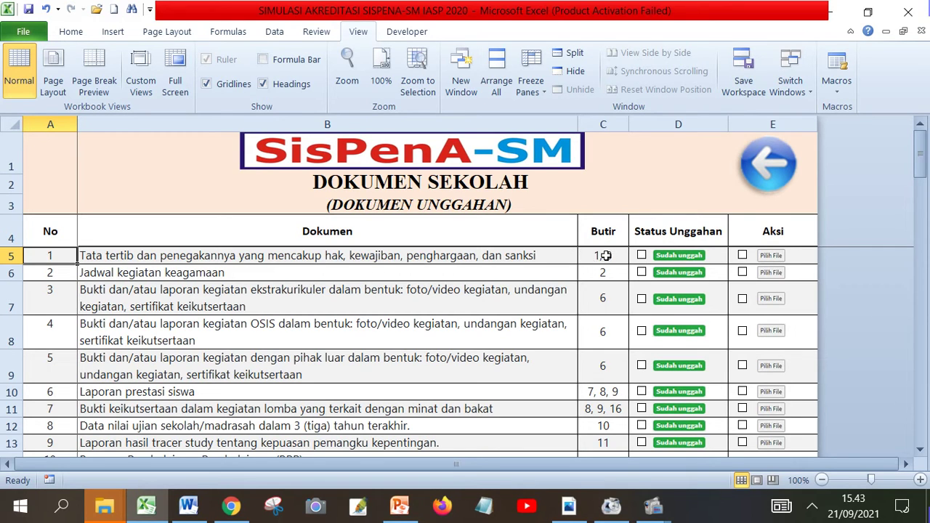
Step: Follow the first document's Sudah unggah link to the Mutu Lulusan DIA sheet and examine item 1's student discipline statement and level 4 criterion
click(674, 258)
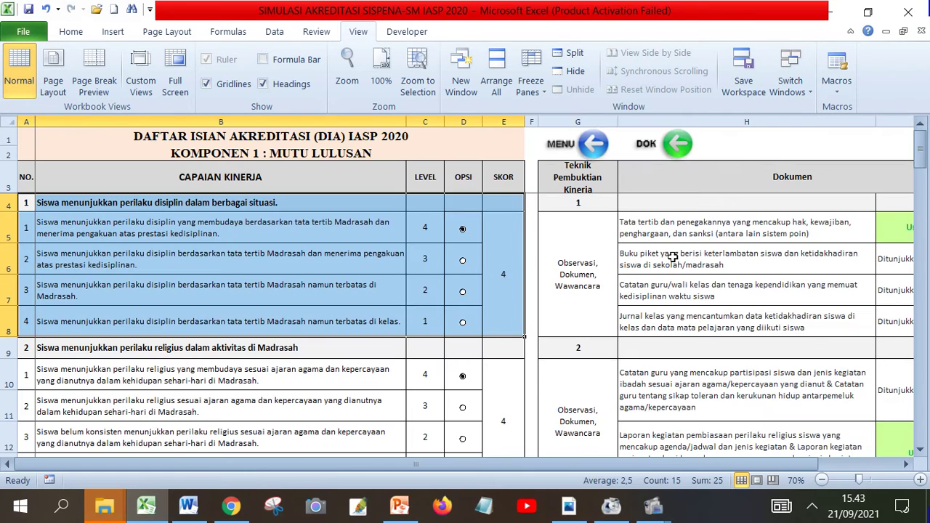
click(226, 279)
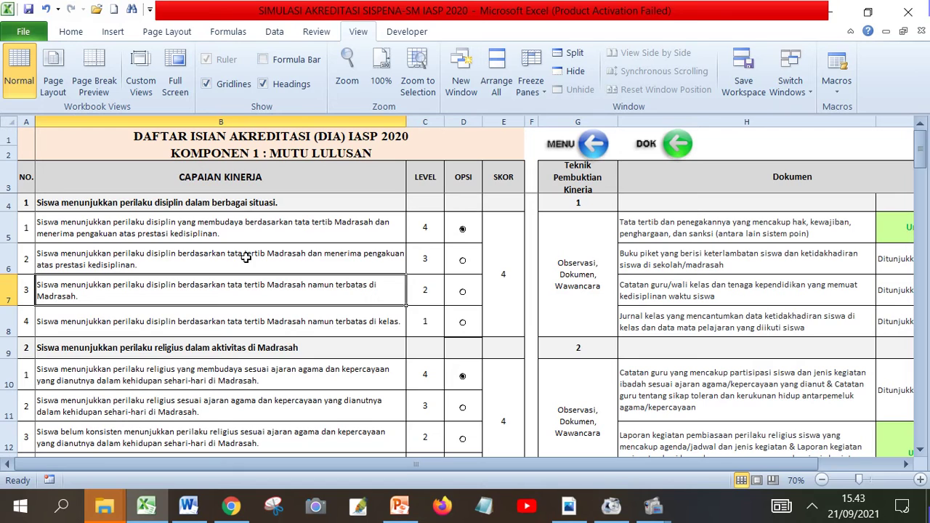
click(24, 203)
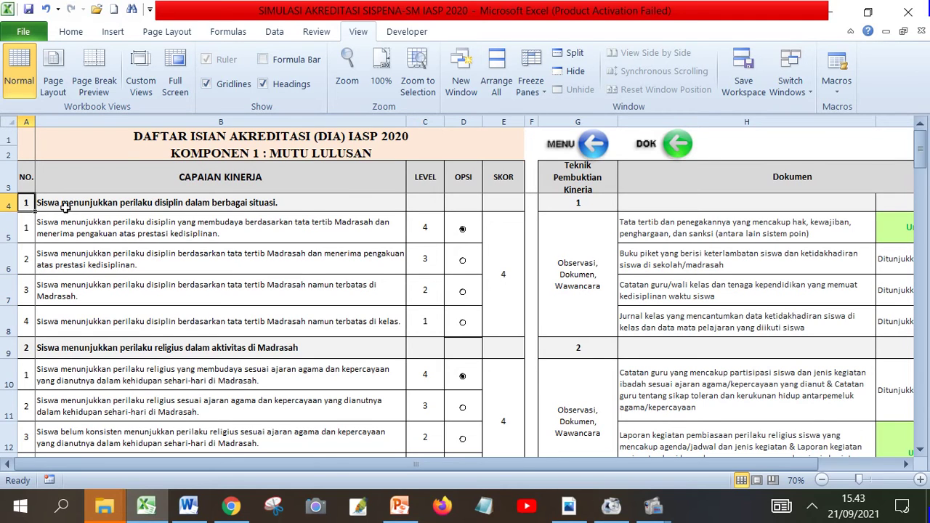
click(250, 198)
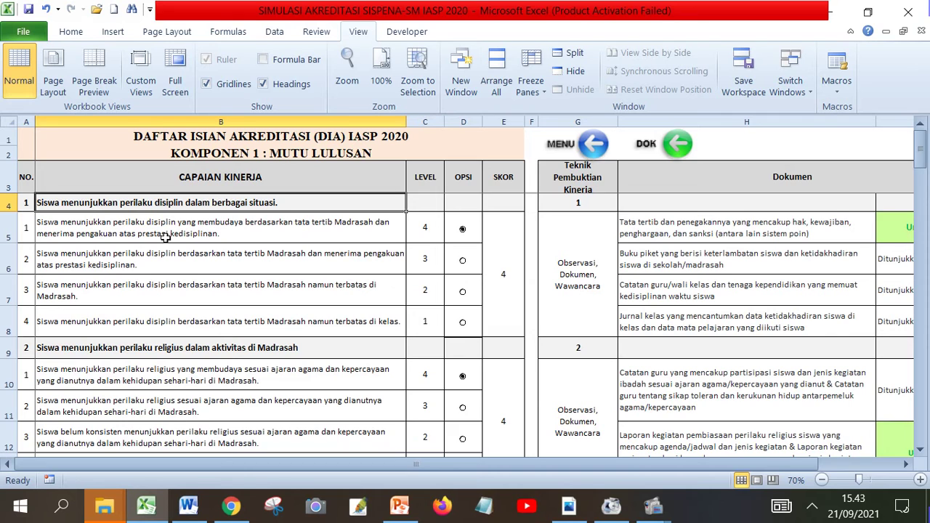
click(95, 231)
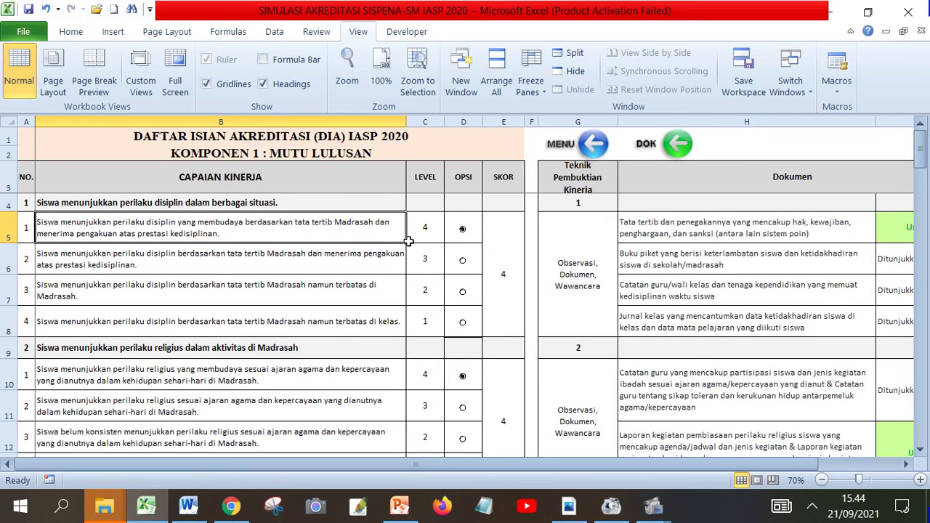
Step: Examine item 1's level 3 criterion, then return to the Dokumen Sekolah sheet and check the Jadwal kegiatan keagamaan document and its Butir number
click(154, 267)
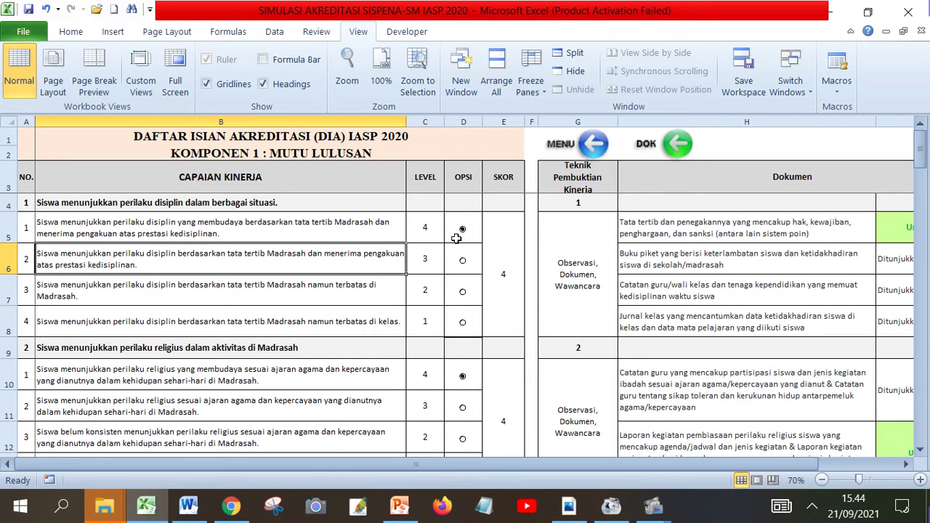
click(586, 152)
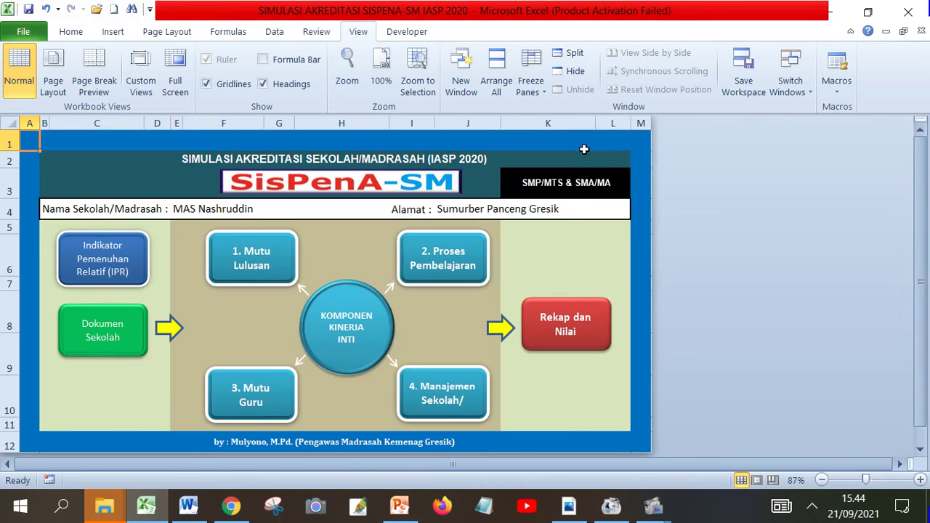
click(133, 340)
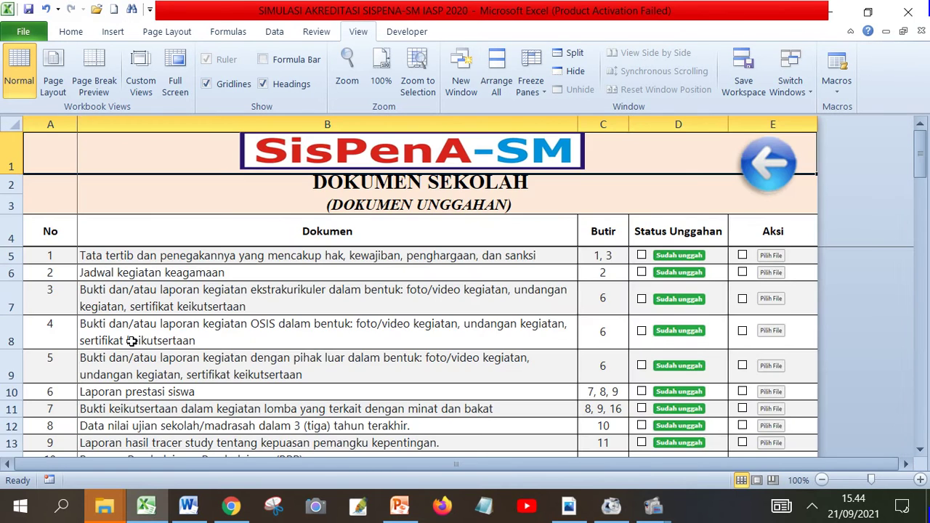
click(173, 274)
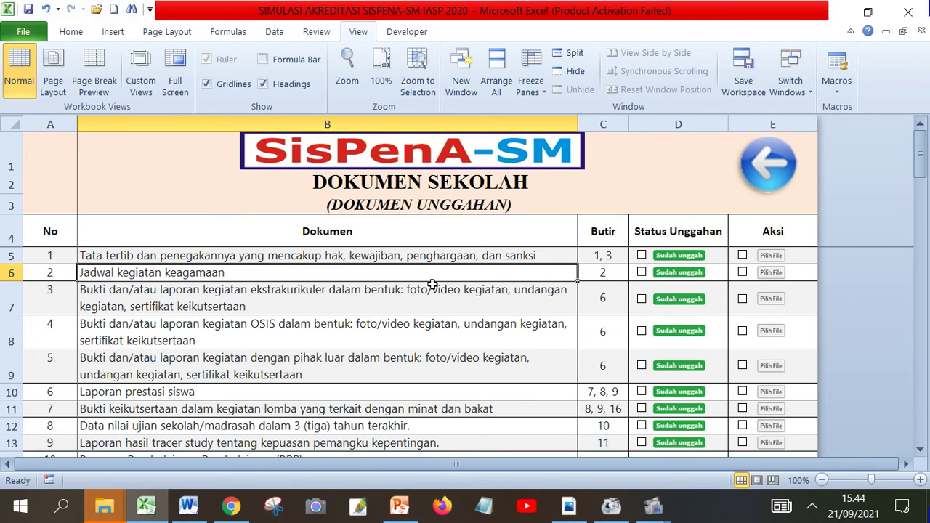
click(593, 272)
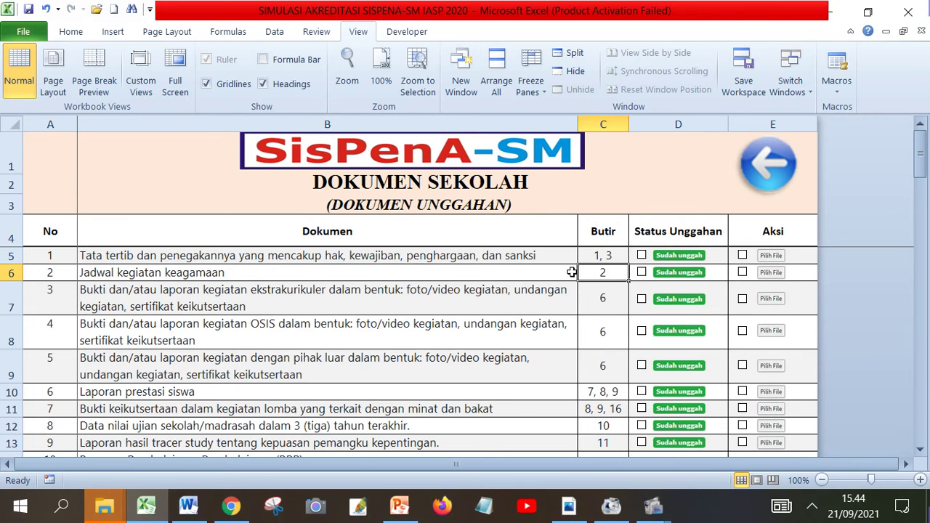
Step: Follow the second document's Sudah unggah link to the Mutu Lulusan DIA sheet and examine item 2's religious behaviour criteria by level
click(658, 275)
click(286, 361)
scroll(272, 360, down, 1)
scroll(273, 360, down, 1)
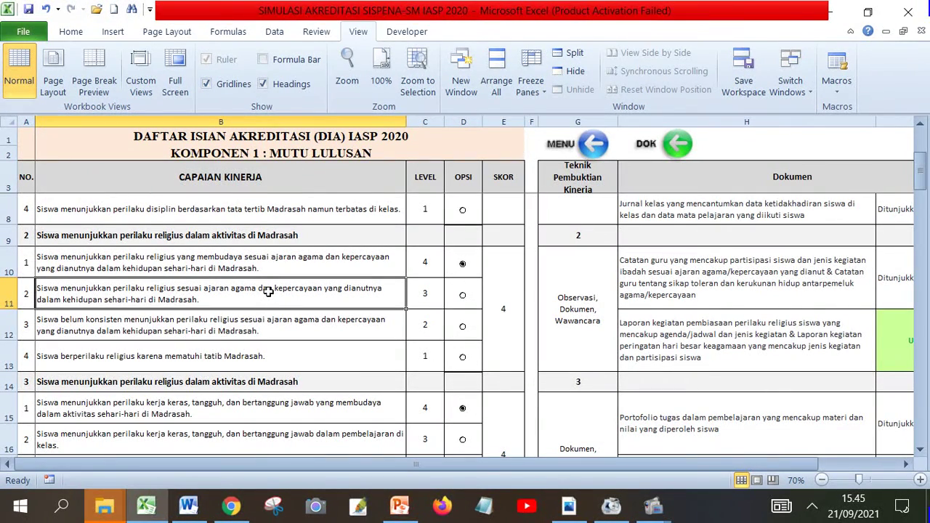
click(61, 326)
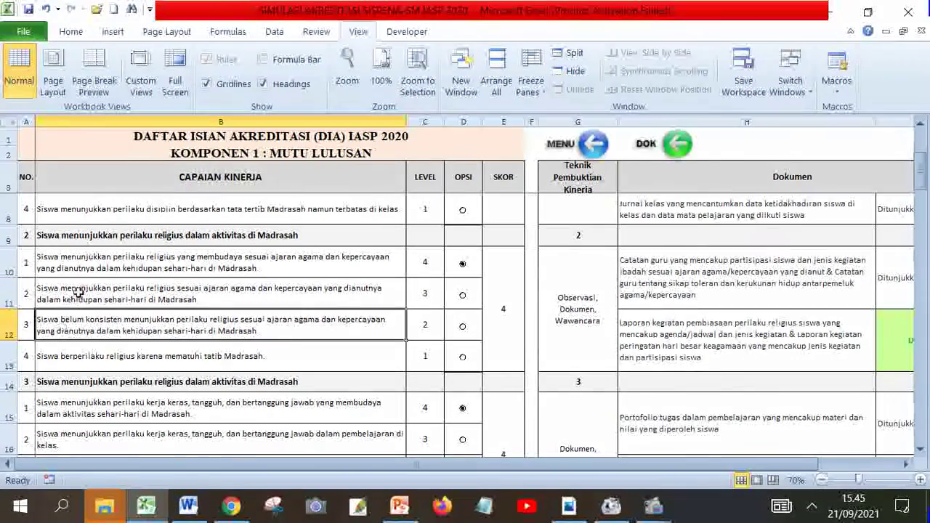
click(80, 290)
click(87, 329)
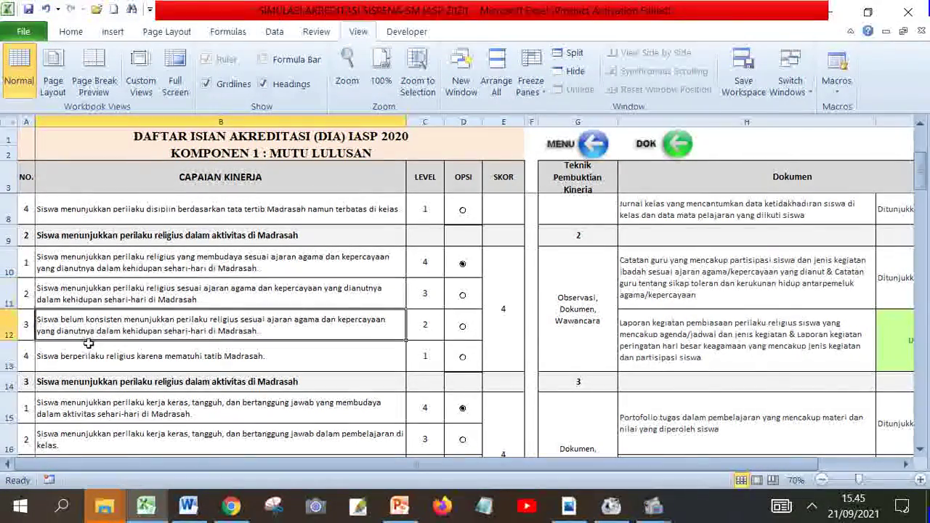
click(89, 354)
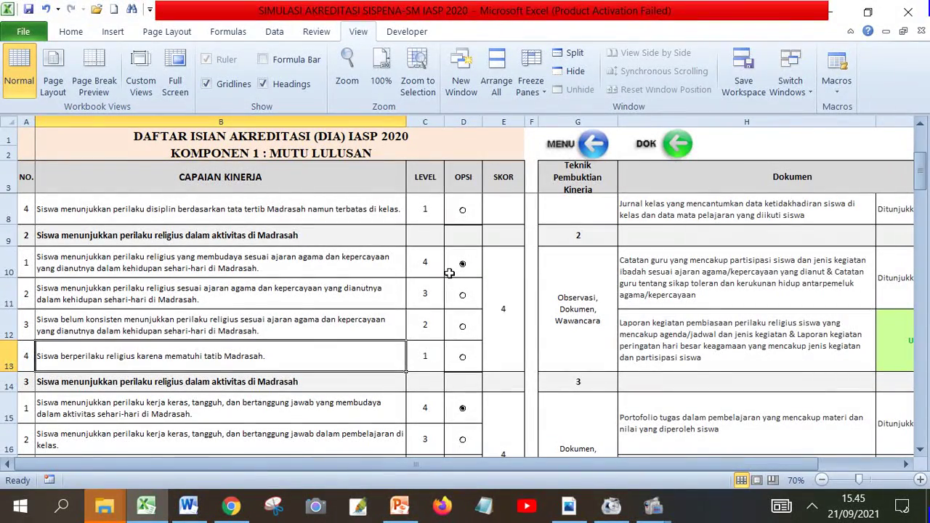
scroll(448, 317, up, 2)
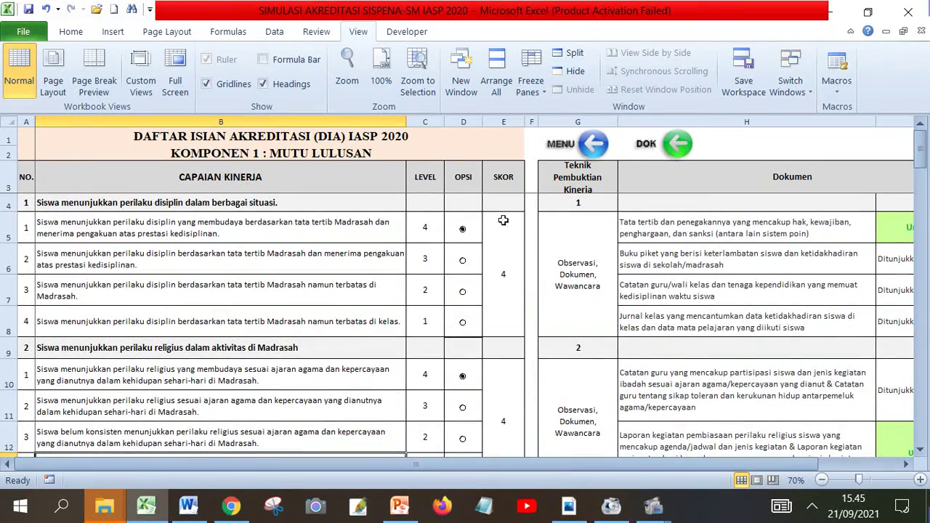
scroll(460, 294, down, 2)
scroll(460, 297, down, 5)
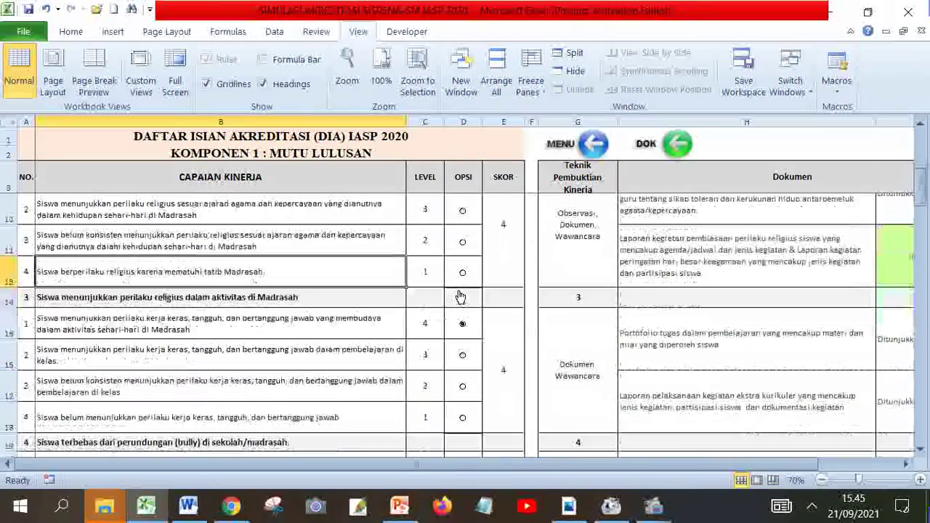
scroll(460, 296, down, 2)
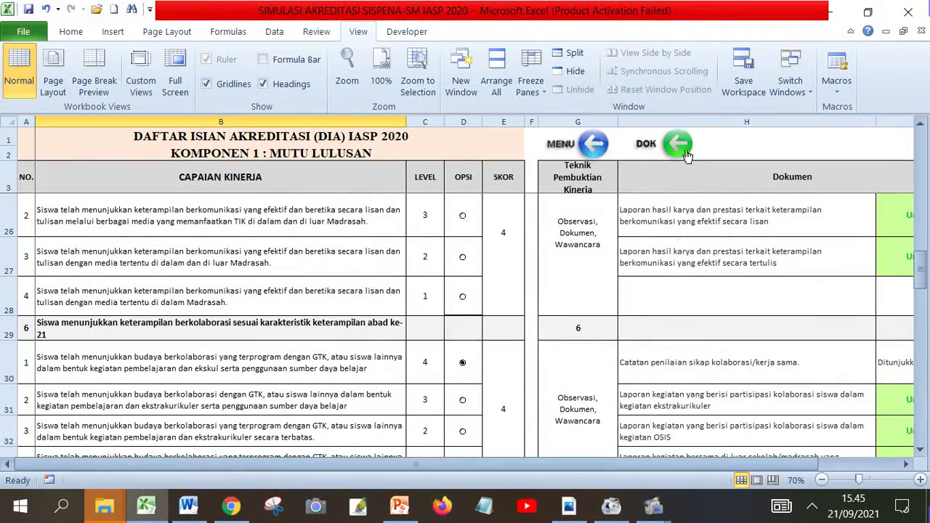
Step: Return to the Dokumen Sekolah sheet and examine the document list through to its final entries and their numbering
click(659, 143)
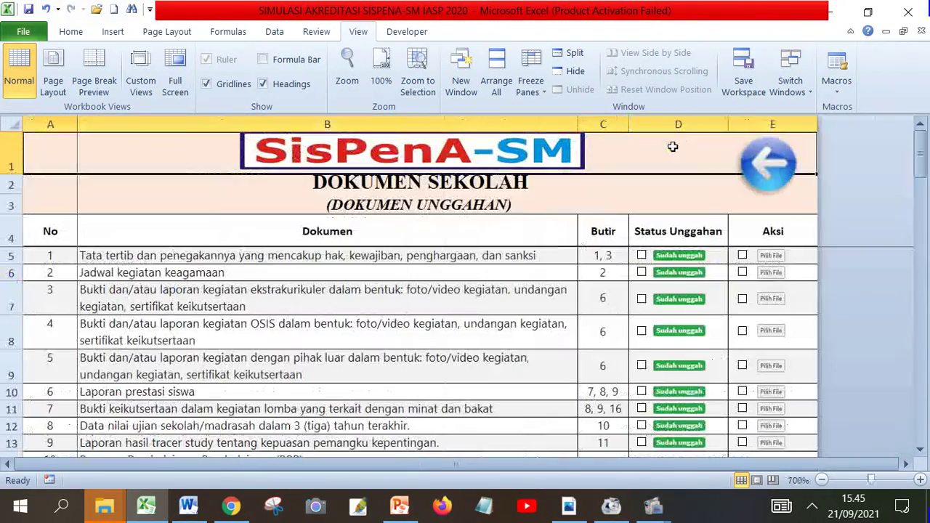
scroll(460, 312, down, 2)
scroll(460, 313, up, 2)
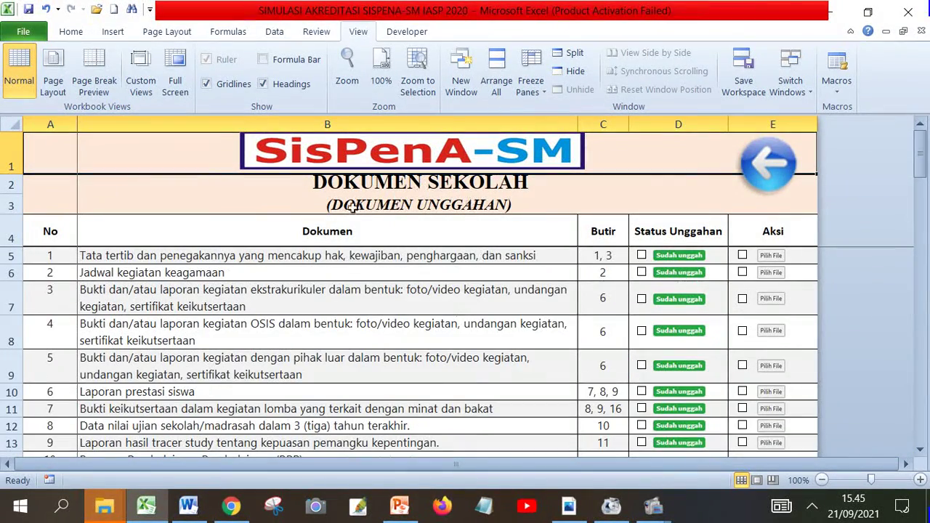
click(284, 269)
drag(284, 265, 255, 411)
click(152, 380)
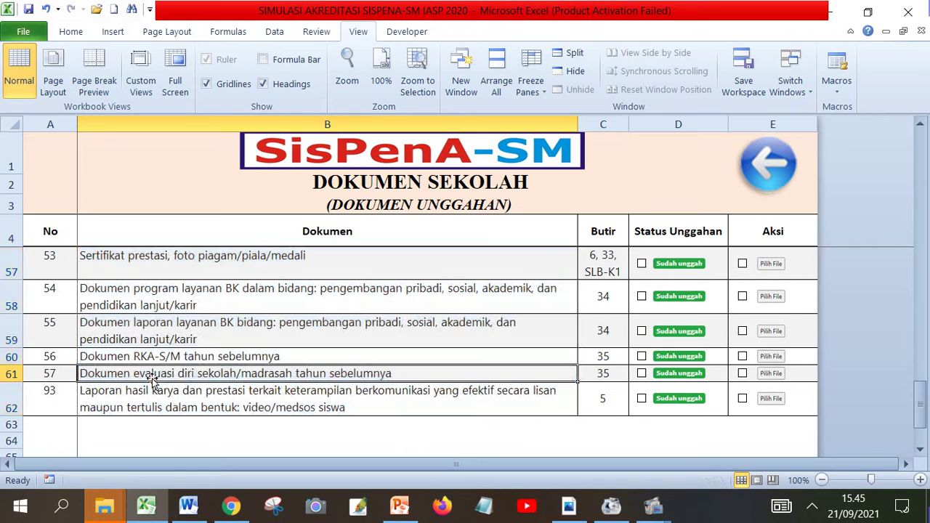
click(57, 373)
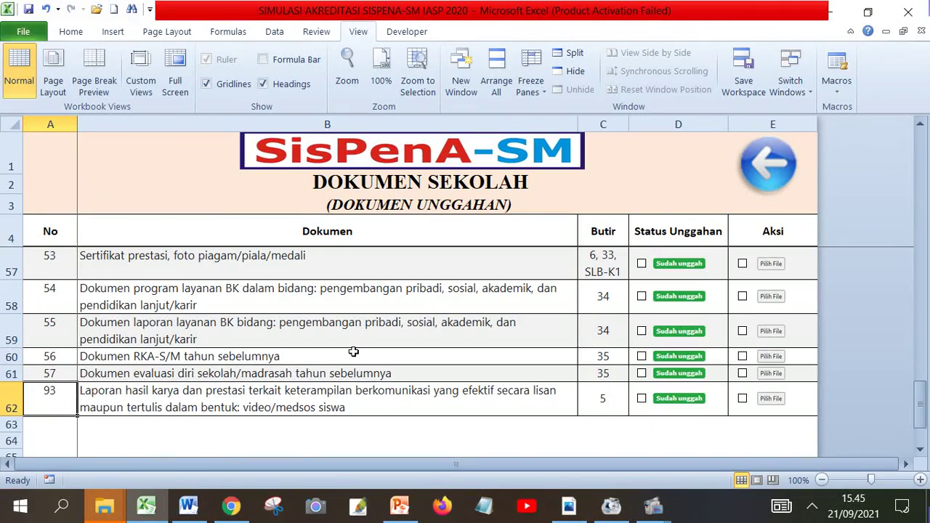
Step: Go back to the beginning of the document list and examine the third document, on extracurricular activities, and its Butir number
scroll(353, 351, up, 9)
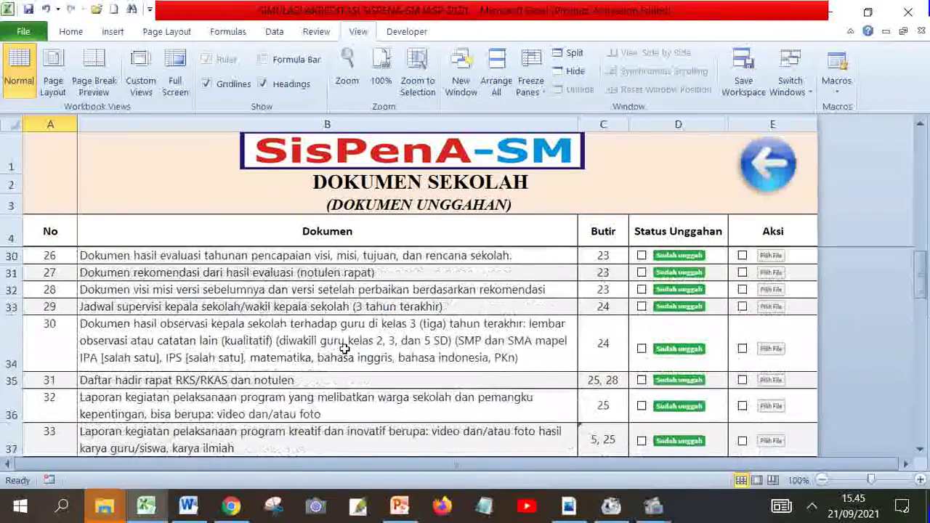
scroll(344, 349, up, 7)
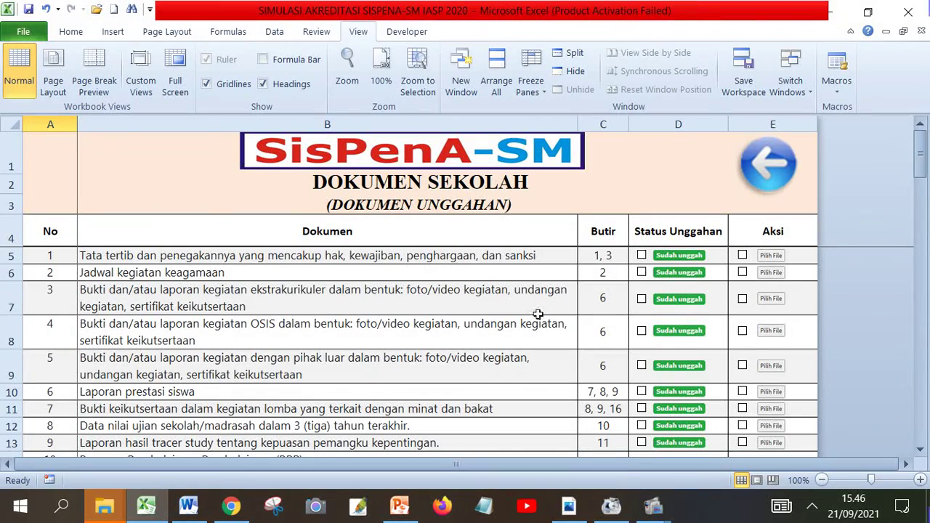
click(378, 302)
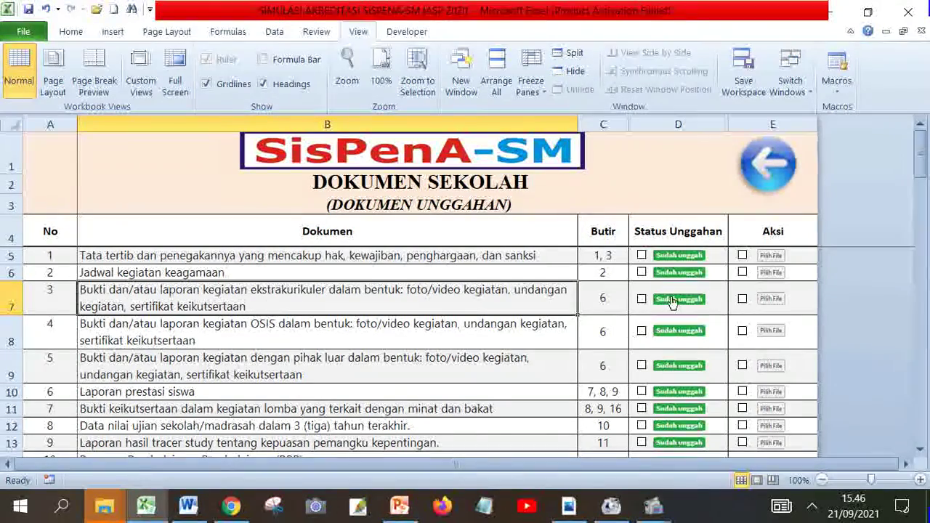
click(603, 300)
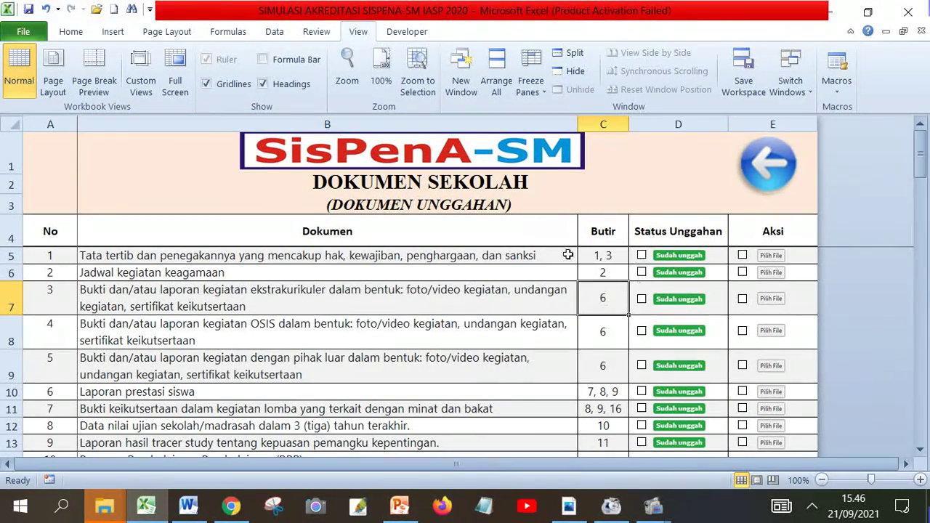
Step: Follow the third document's Sudah unggah link to DIA item 6 and examine its supporting documents and the collaboration attitude record's submission requirement
click(664, 301)
click(29, 290)
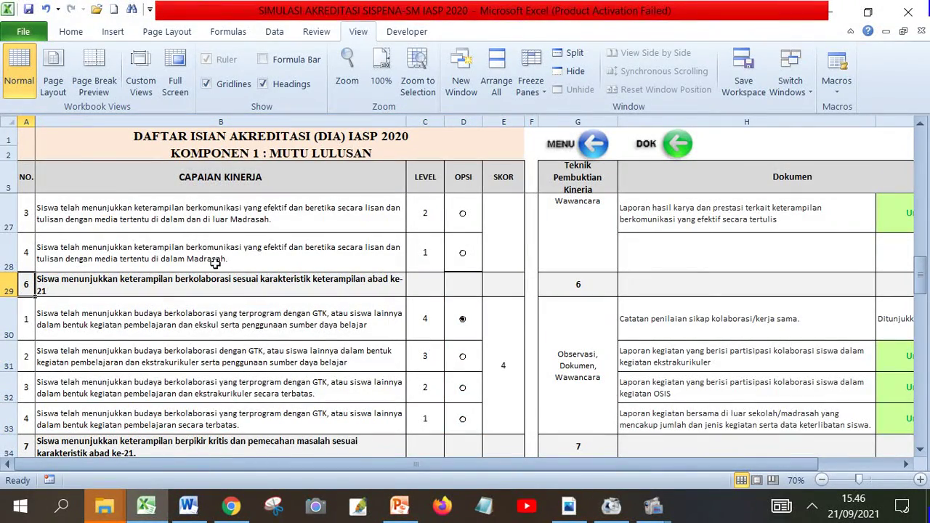
click(906, 464)
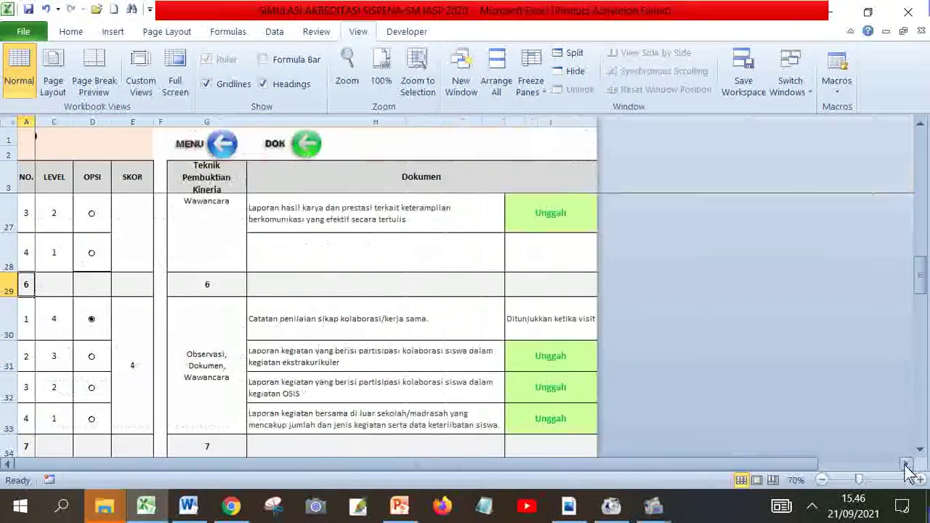
click(356, 321)
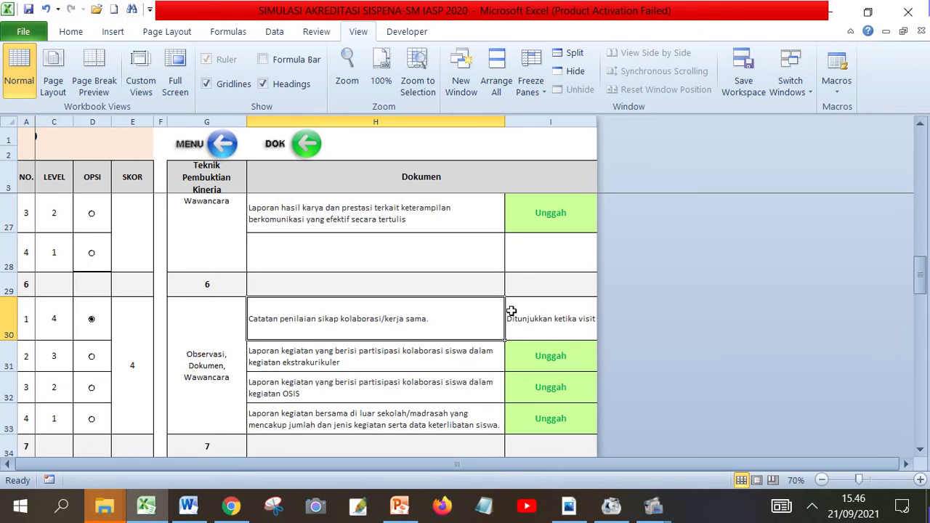
click(333, 356)
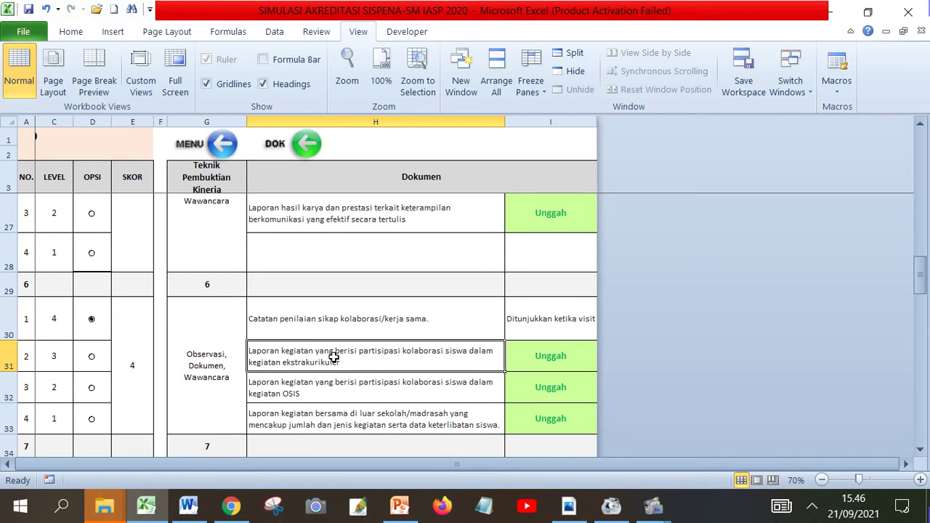
click(351, 393)
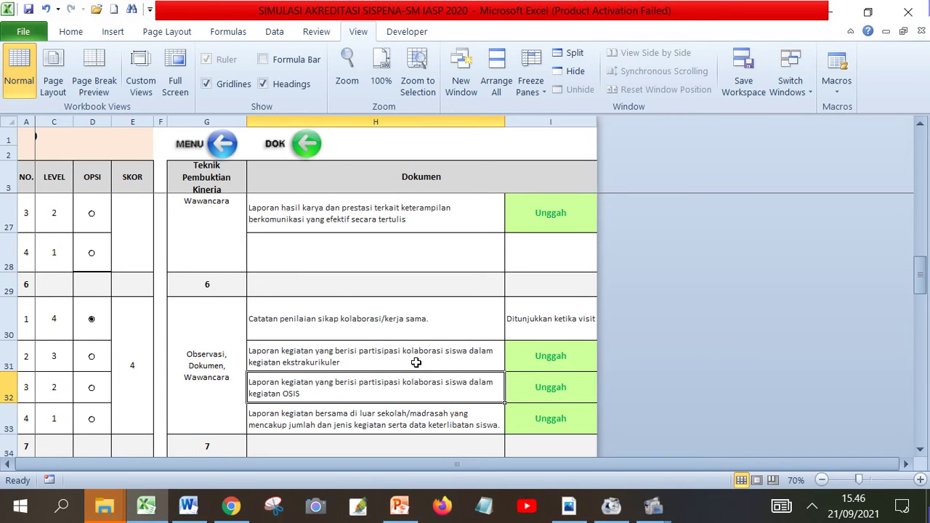
click(356, 324)
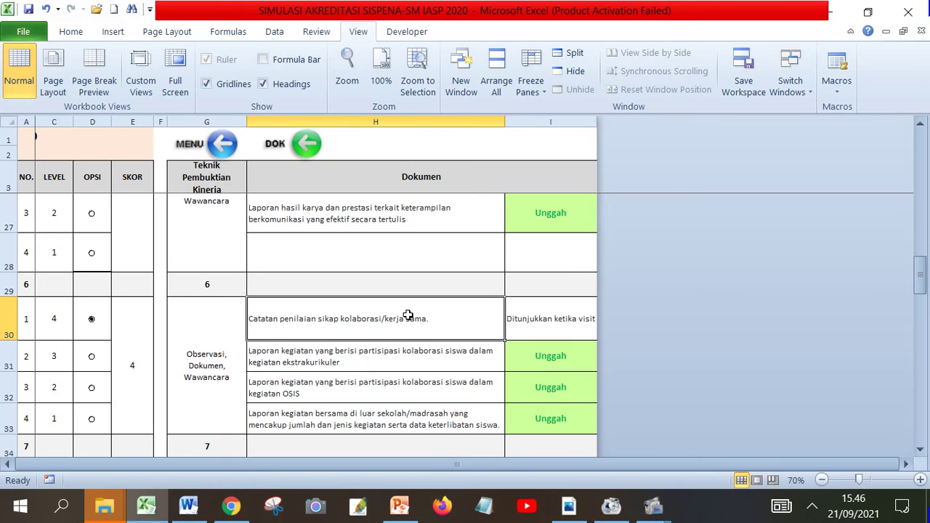
click(523, 316)
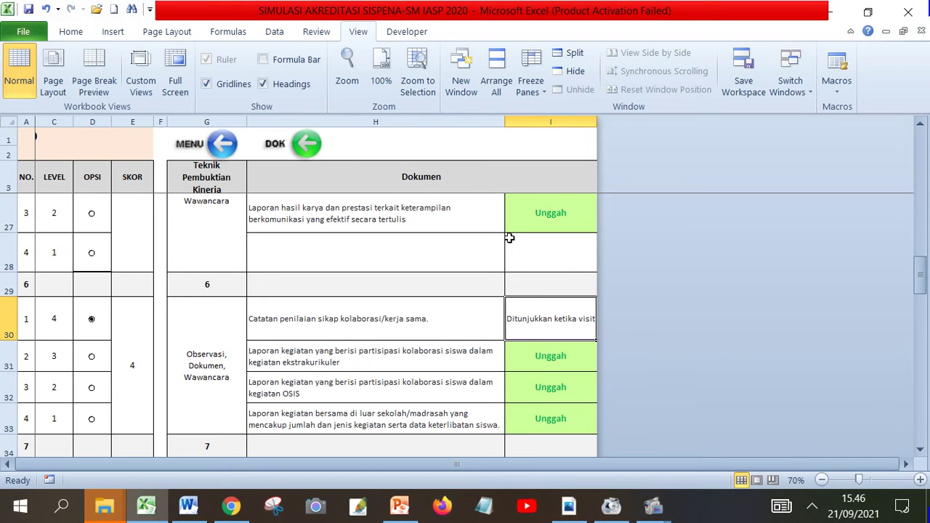
Step: Review the supporting documents of Mutu Lulusan items 1 to 8, checking which are marked Unggah and which Ditunjukkan ketika visit
scroll(498, 297, up, 5)
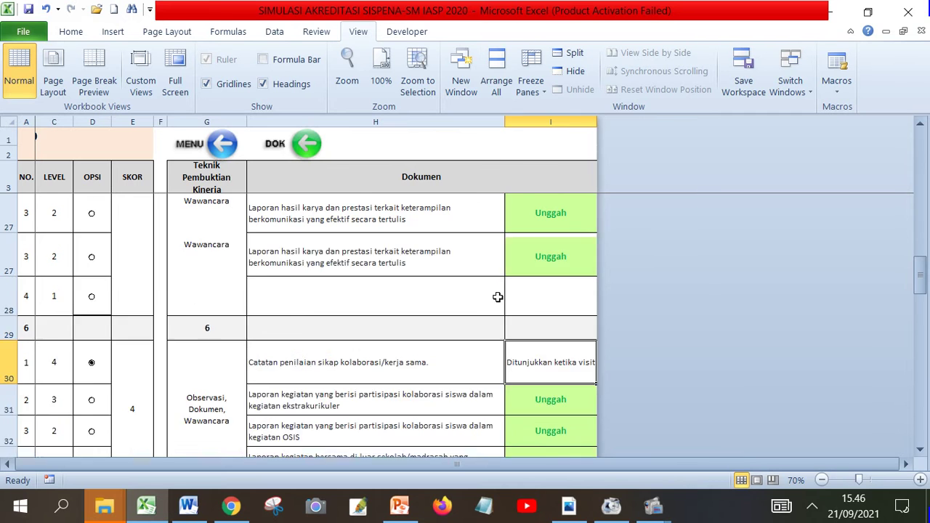
scroll(513, 304, up, 4)
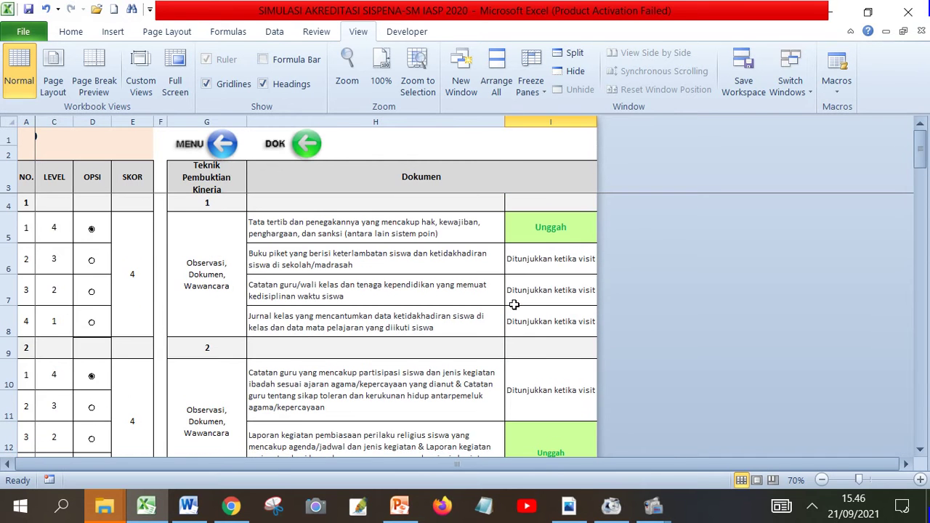
scroll(514, 305, down, 2)
click(536, 311)
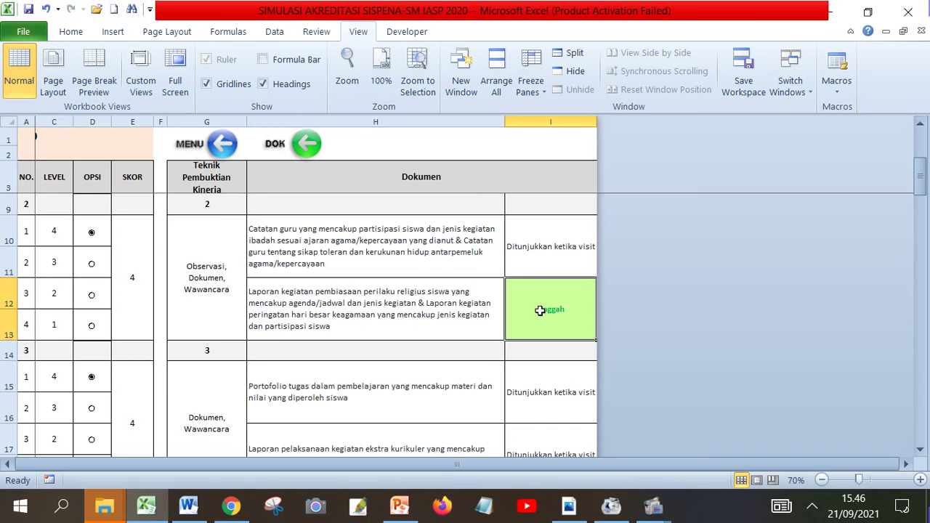
scroll(537, 311, down, 1)
scroll(540, 311, down, 4)
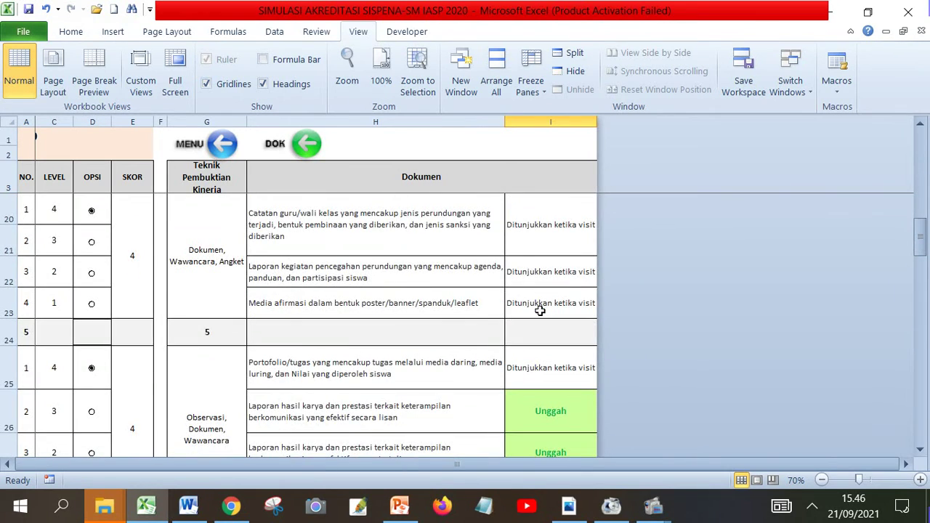
scroll(540, 311, down, 3)
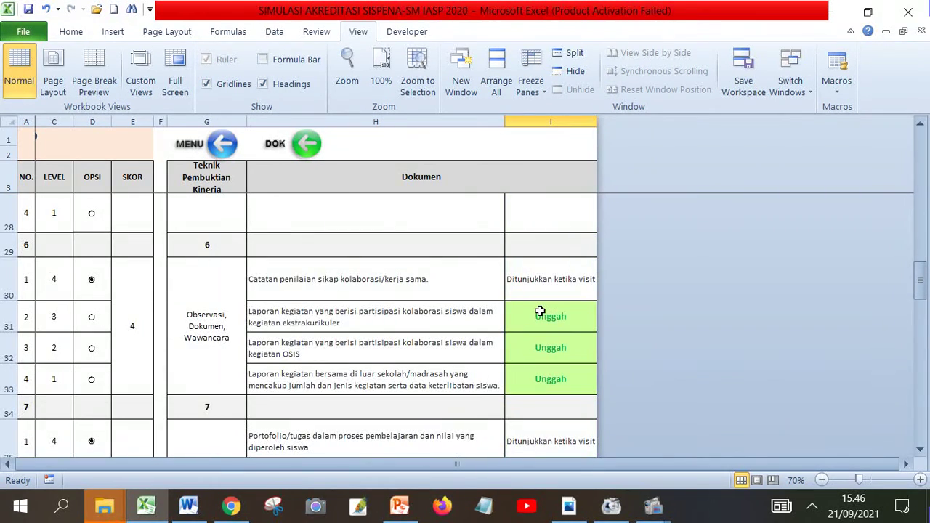
scroll(540, 311, down, 3)
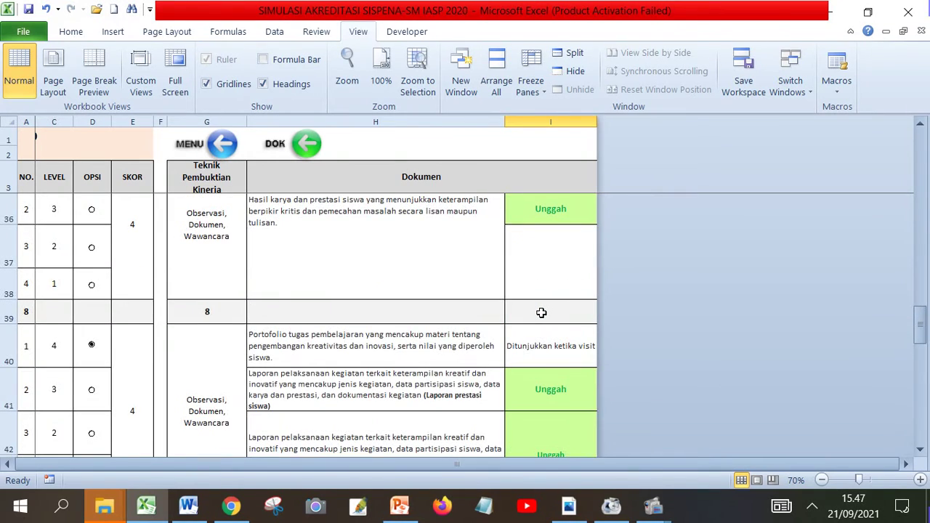
scroll(541, 312, up, 7)
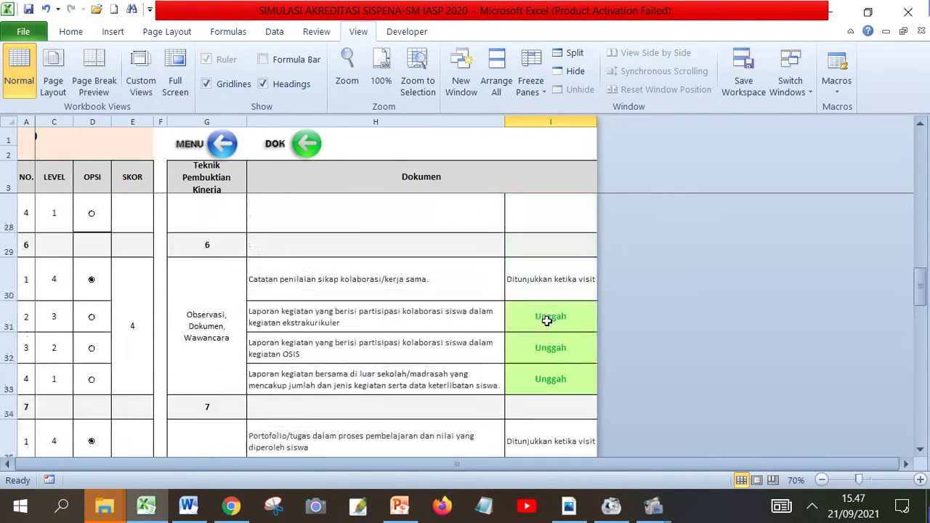
scroll(546, 318, up, 4)
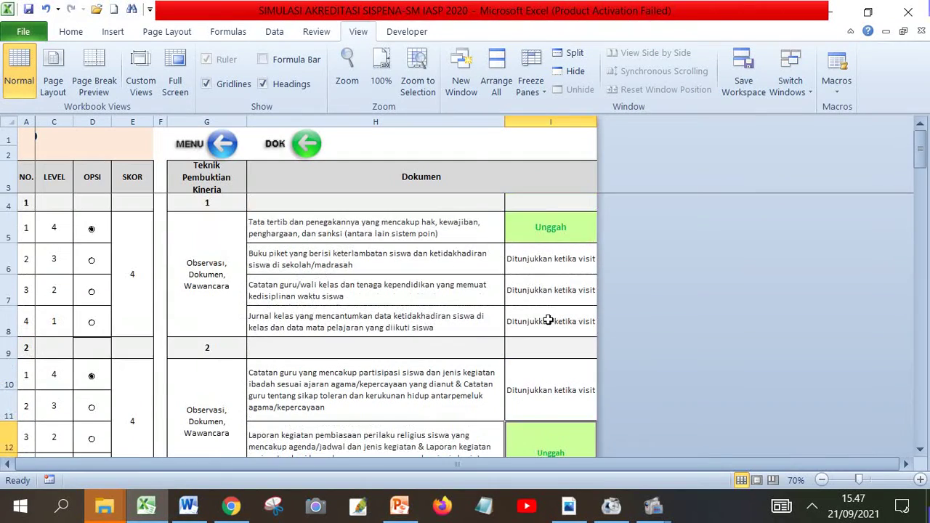
Step: Return to the beginning of the Mutu Lulusan sheet, at the first item on disciplined student behaviour
click(354, 375)
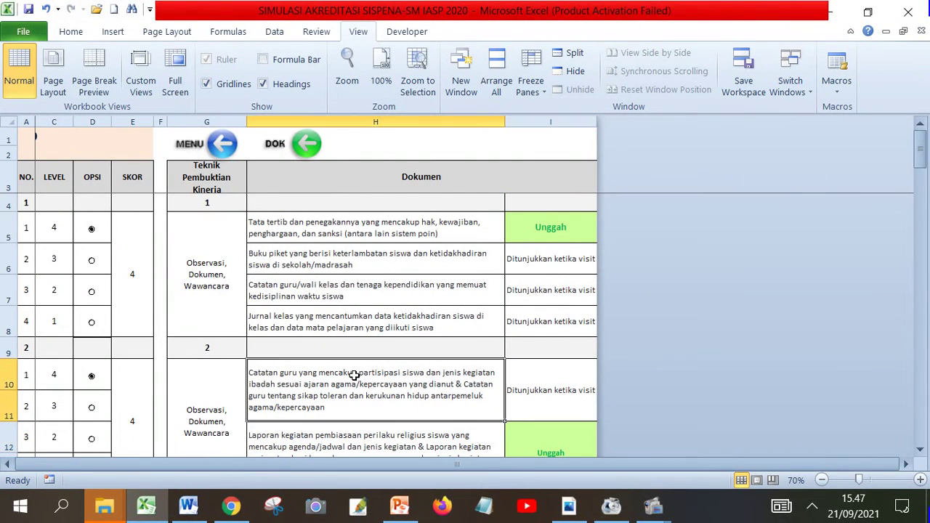
key(Left)
key(Left)
key(Left)
key(Left)
key(Left)
key(Left)
key(Left)
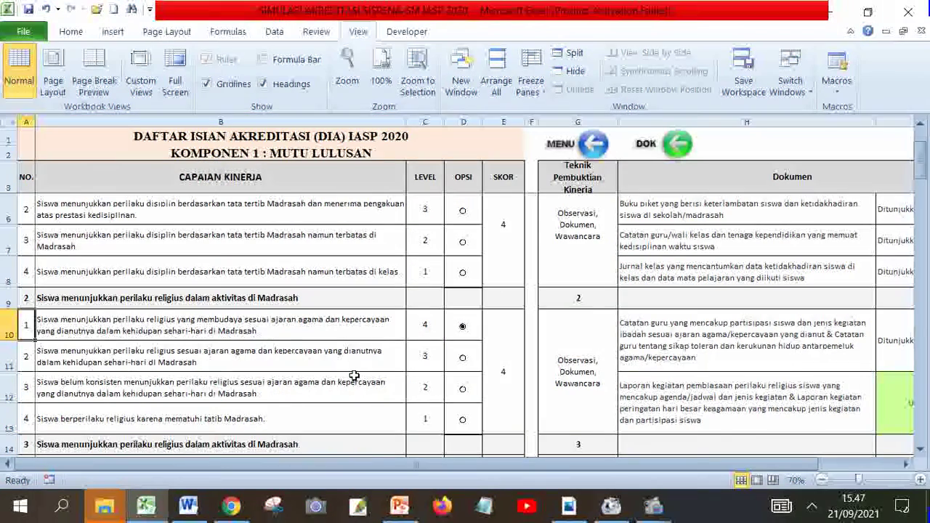
key(Up)
key(Up)
key(Up)
key(Up)
key(Up)
key(Up)
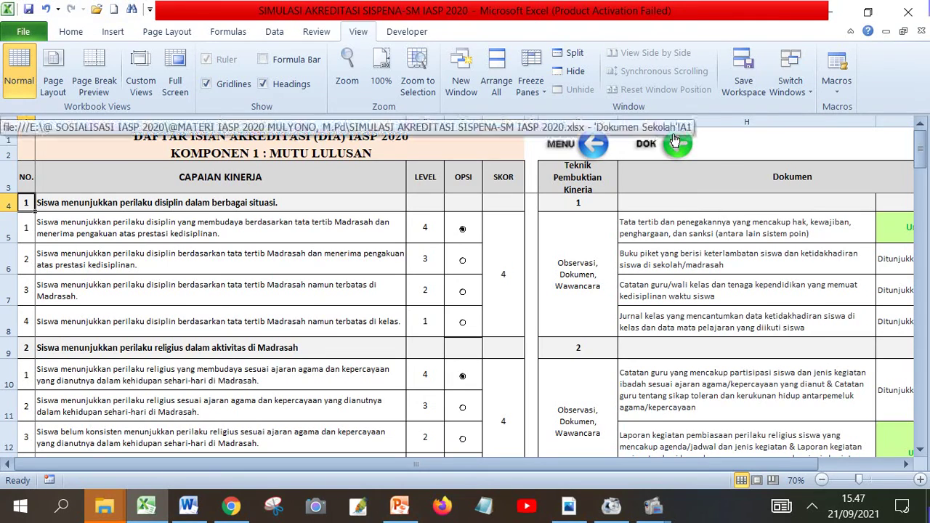
Step: Revisit the Mutu Lulusan sheet from the main menu, and open Proses Pembelajaran to examine items 18 back to 12
click(611, 144)
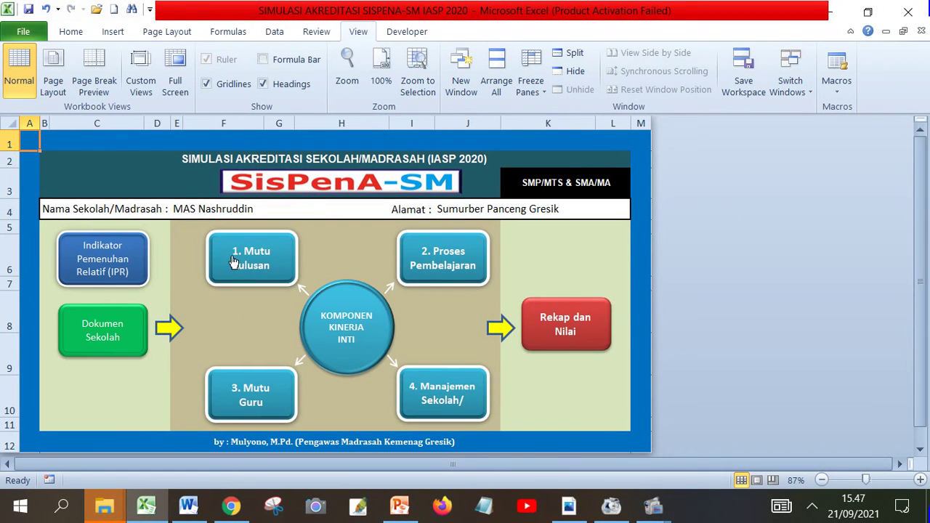
click(260, 239)
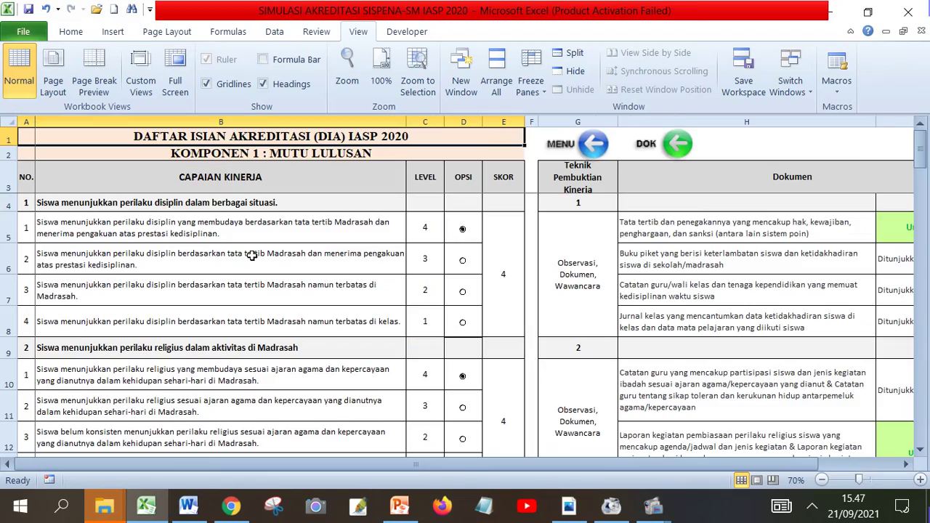
click(595, 145)
click(442, 255)
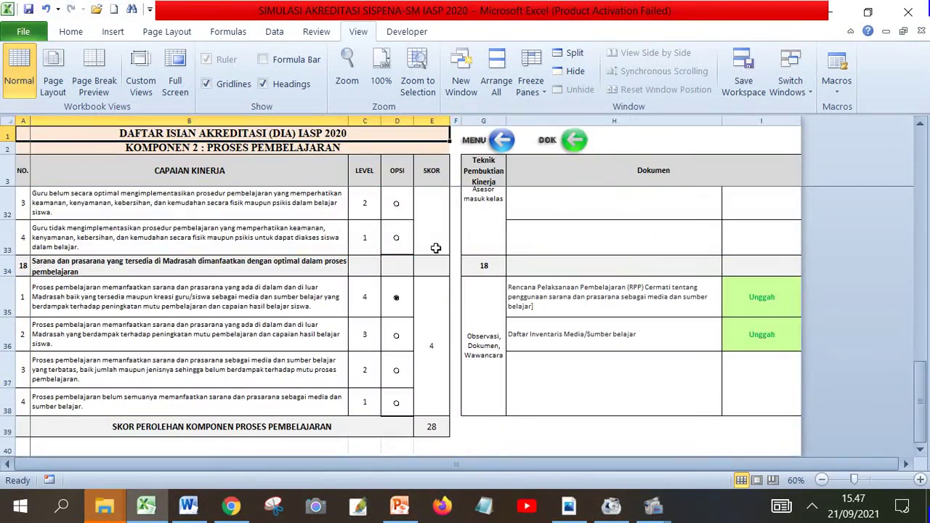
scroll(406, 233, up, 3)
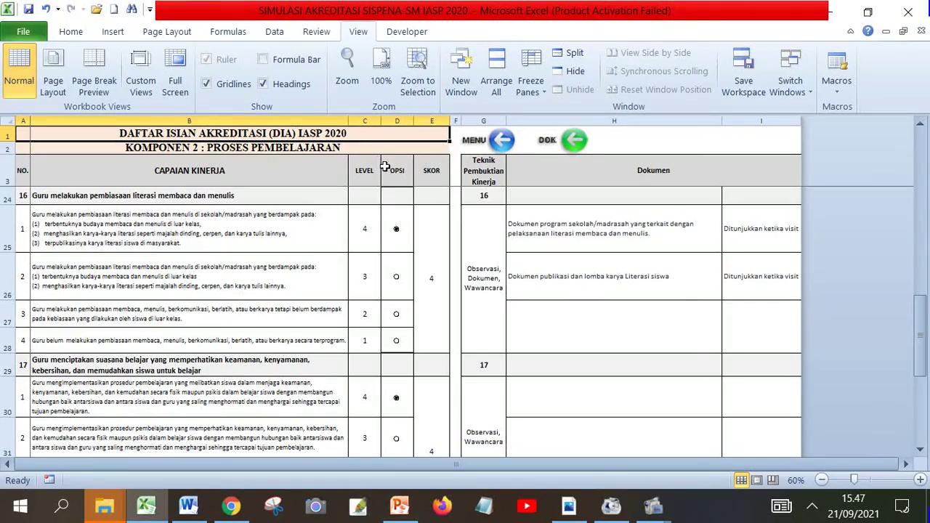
scroll(452, 247, up, 7)
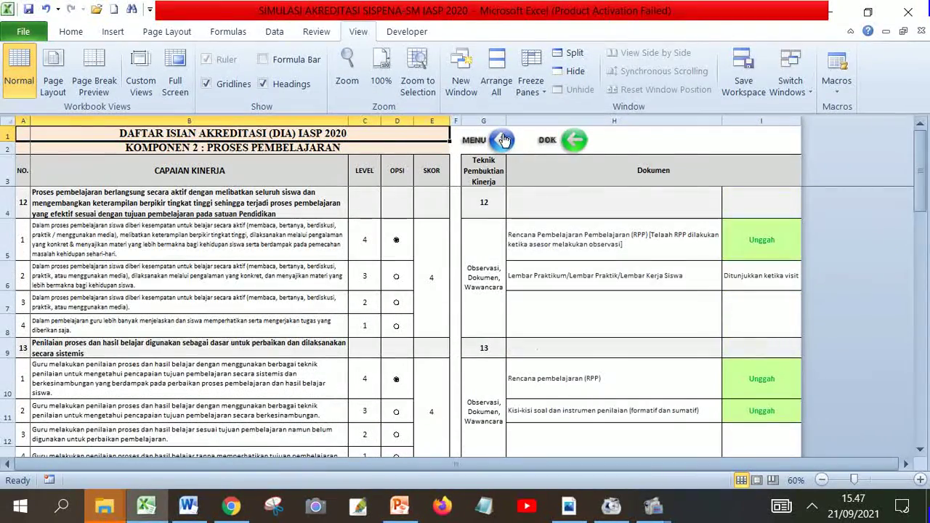
Step: Open the Mutu Guru component from the main menu and examine items 19 to 22 with their supporting documents
click(503, 141)
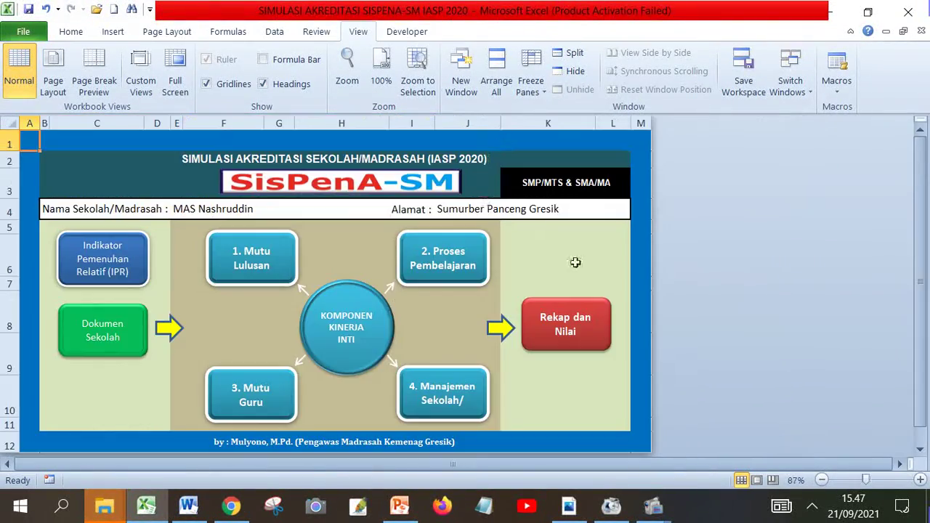
click(248, 398)
scroll(284, 358, down, 6)
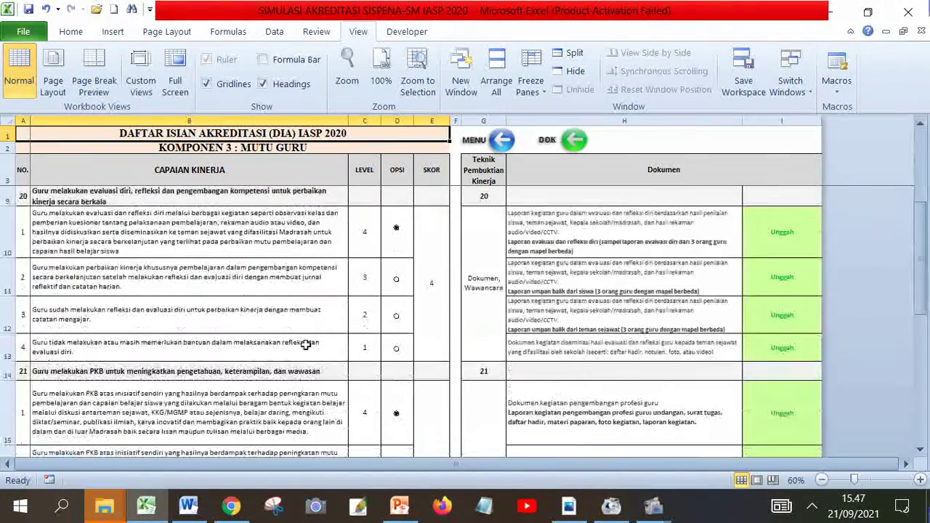
scroll(320, 353, up, 2)
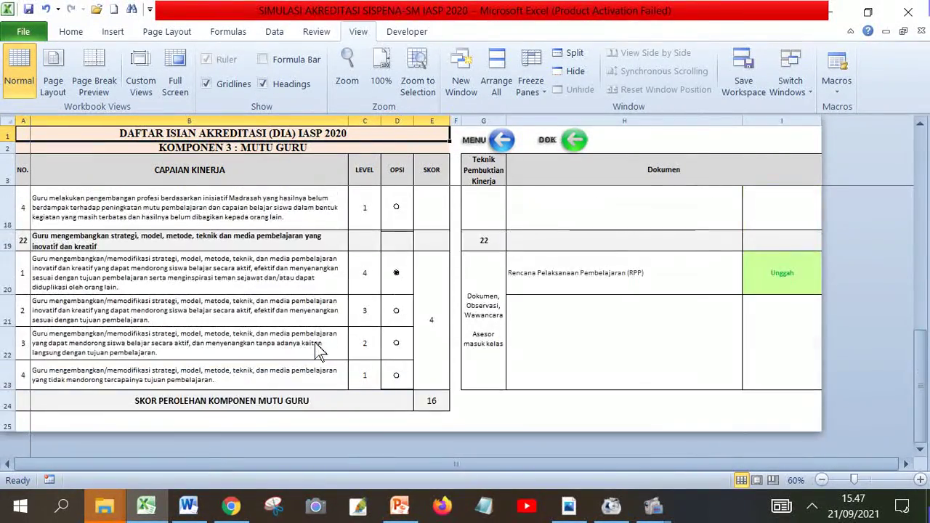
scroll(322, 341, up, 4)
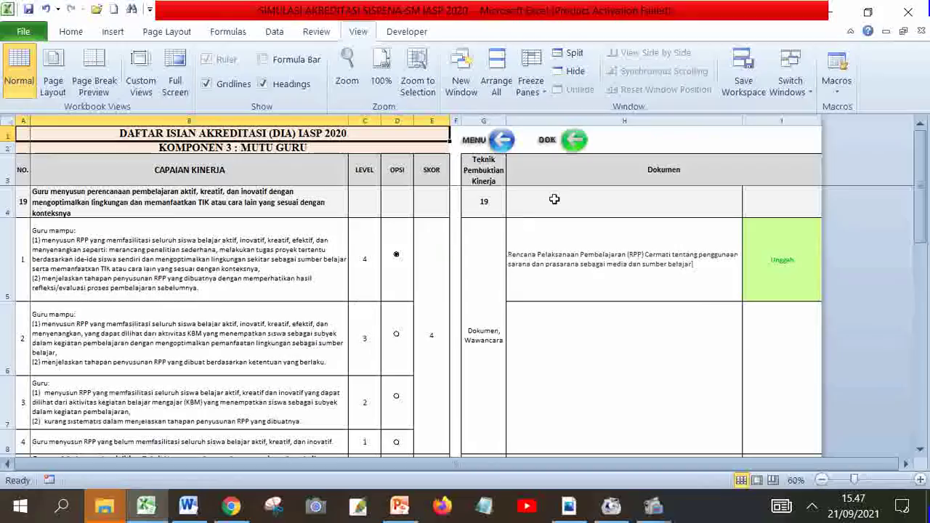
Step: Open the Manajemen Sekolah component from the main menu and examine its items back to item 23 with their supporting documents
click(502, 141)
click(421, 401)
scroll(354, 355, up, 14)
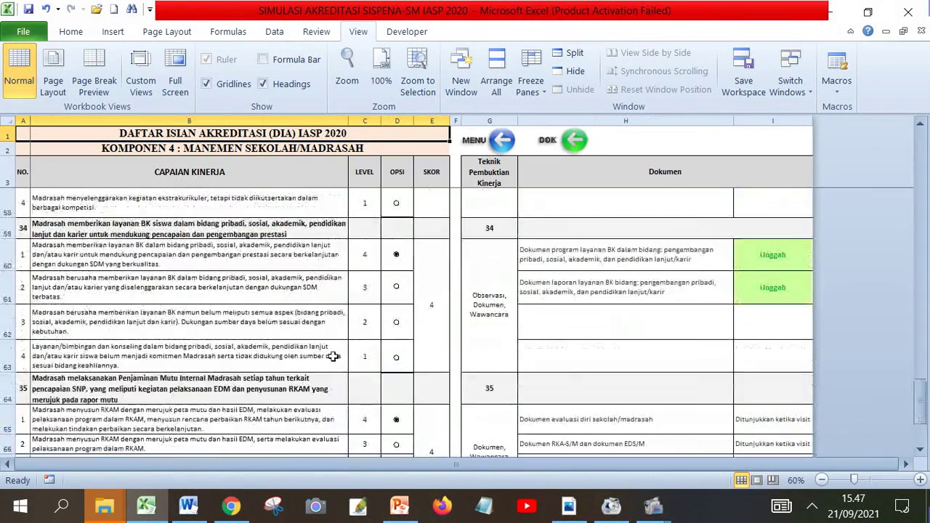
scroll(355, 355, up, 8)
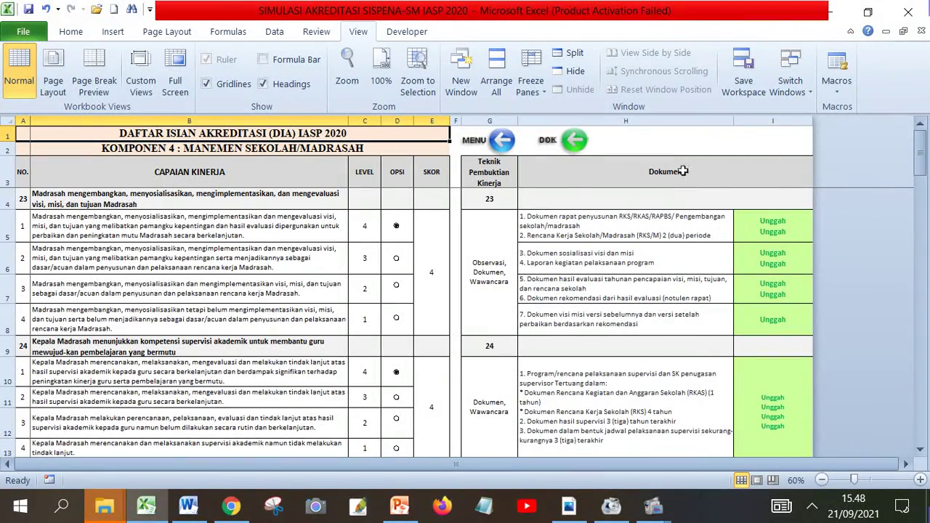
Step: Open Rekap dan Nilai from the main menu and examine the Nilai per Butir for IPR and the four core components
click(500, 144)
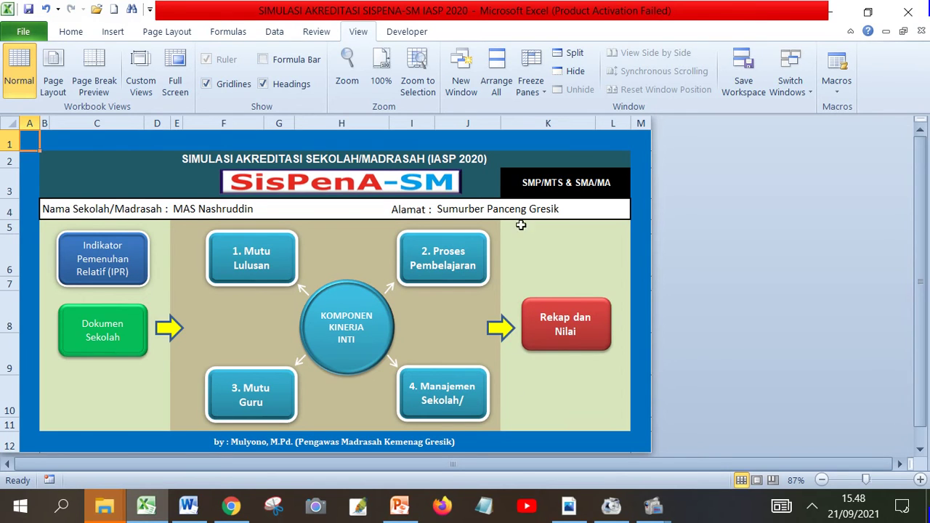
click(568, 339)
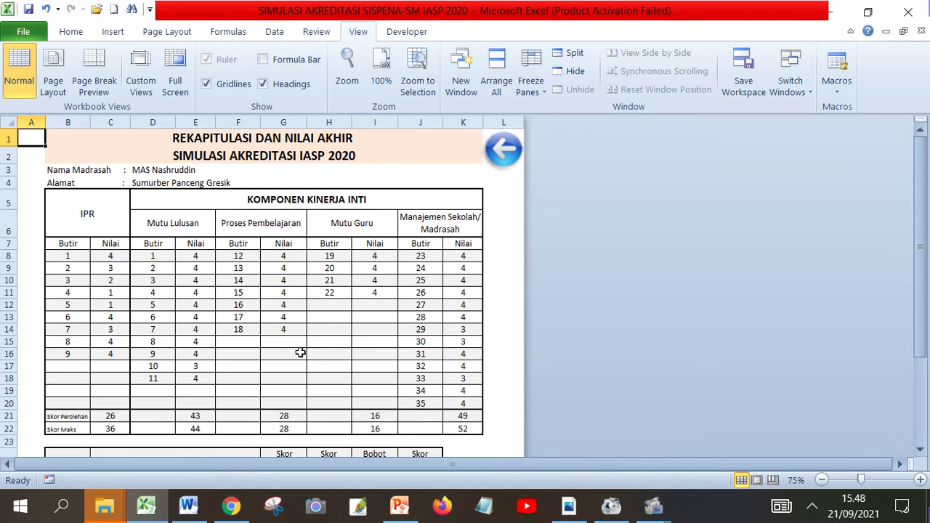
click(222, 350)
scroll(259, 368, down, 1)
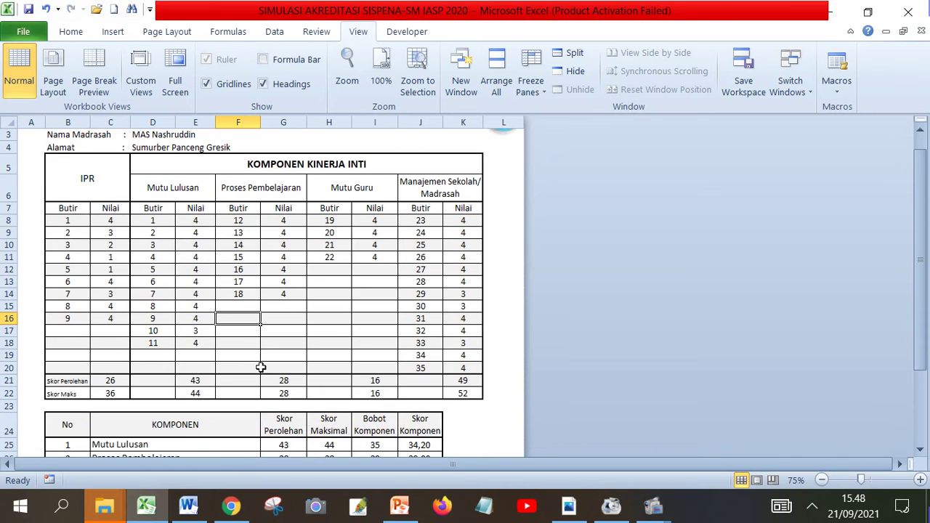
scroll(260, 368, up, 1)
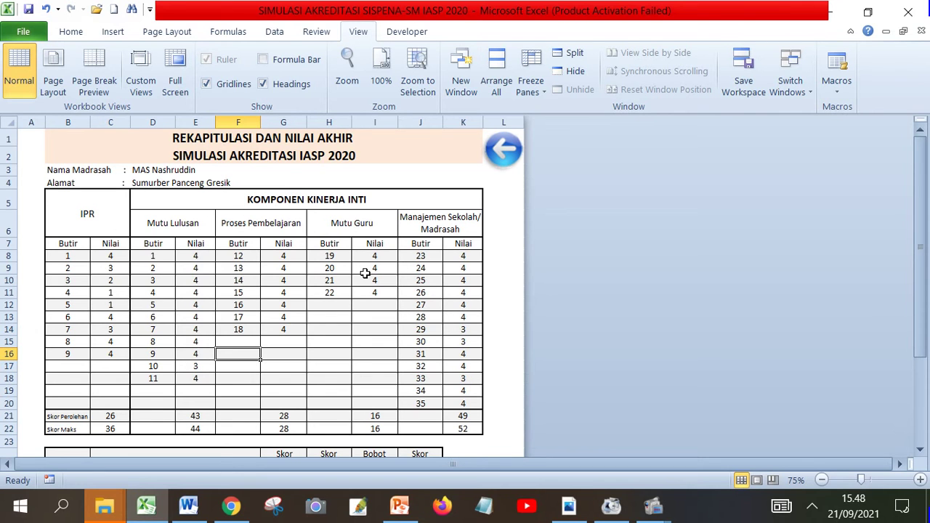
Step: Examine the component score table and check the Nilai entries of the IPR items
scroll(365, 273, down, 3)
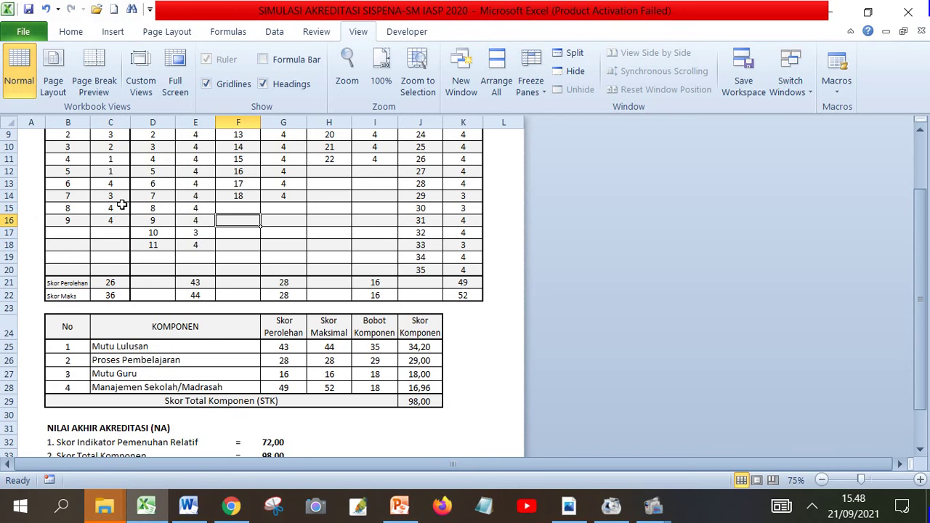
click(115, 207)
scroll(113, 196, up, 1)
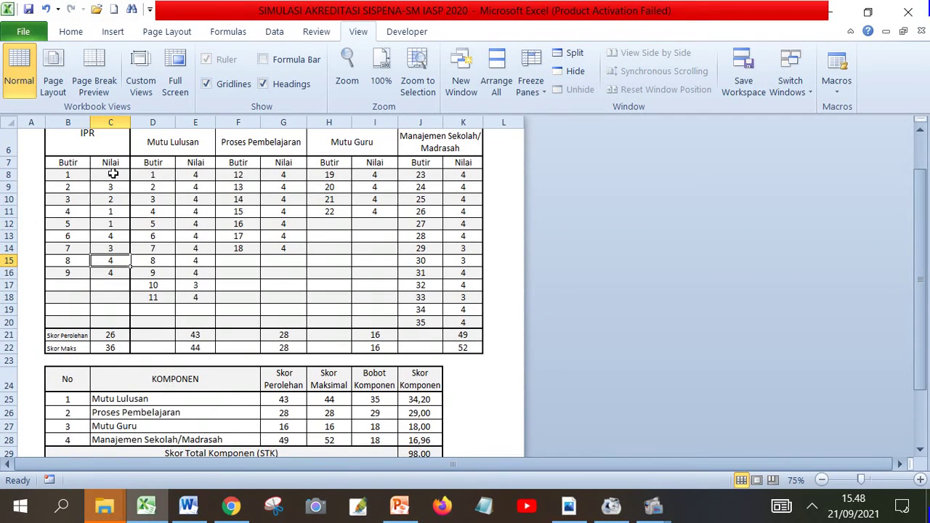
click(113, 176)
scroll(289, 204, down, 1)
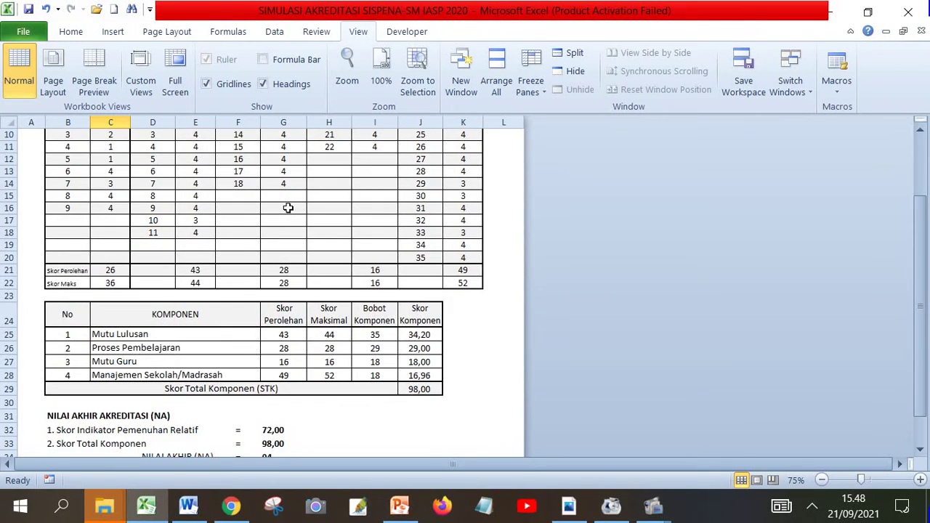
Step: Examine the NILAI AKHIR AKREDITASI section: the IPR score, Skor Total Komponen, NILAI AKHIR, PERINGKAT and PREDIKAT
scroll(288, 208, down, 3)
scroll(288, 208, down, 1)
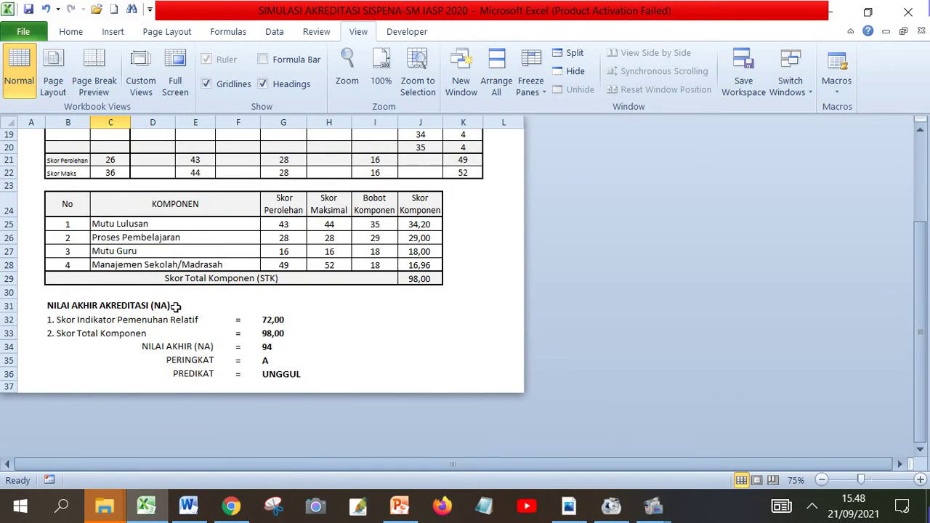
click(134, 324)
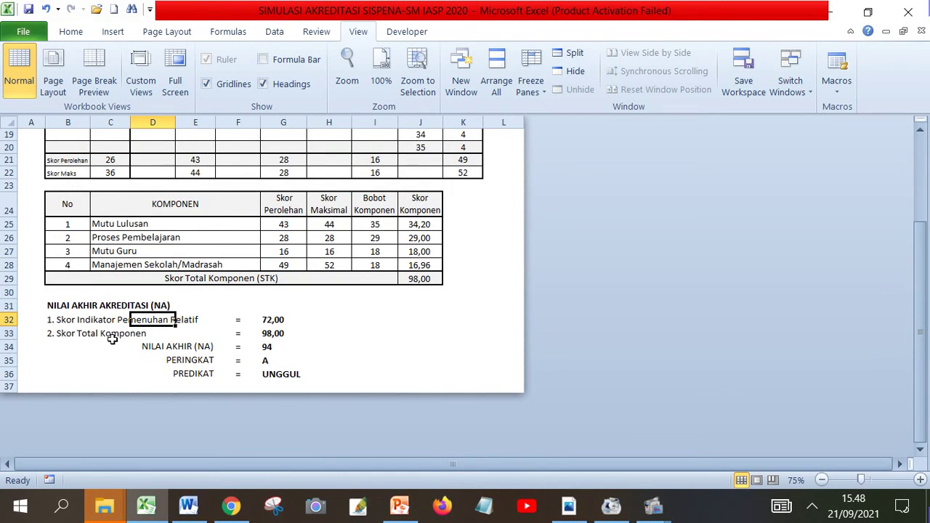
click(271, 322)
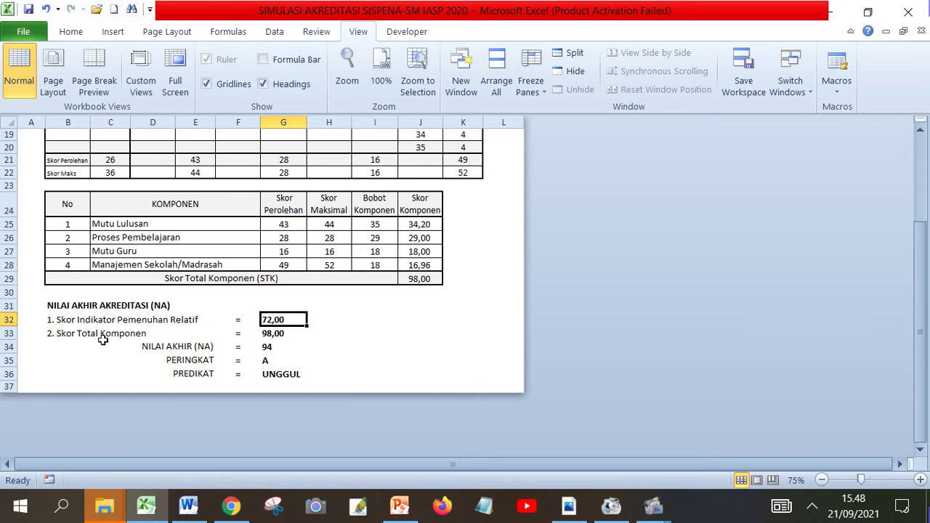
click(136, 334)
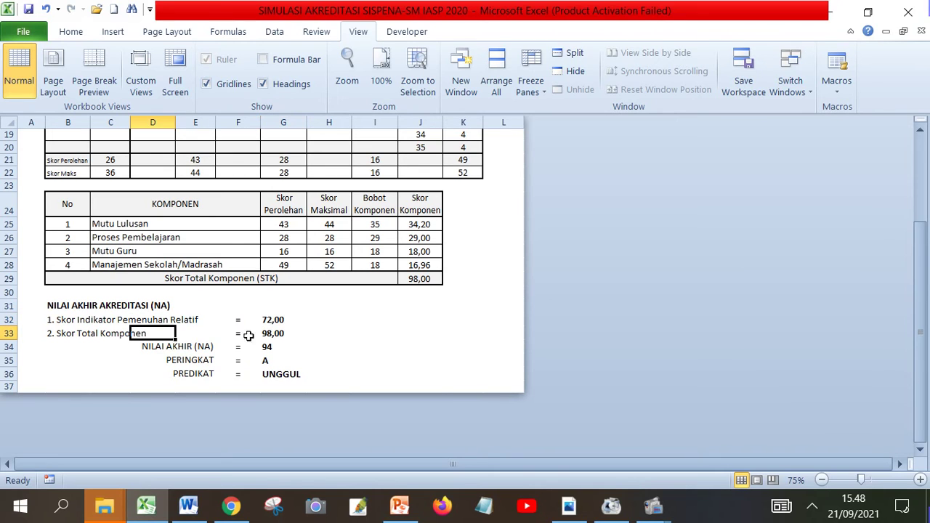
click(249, 333)
click(276, 332)
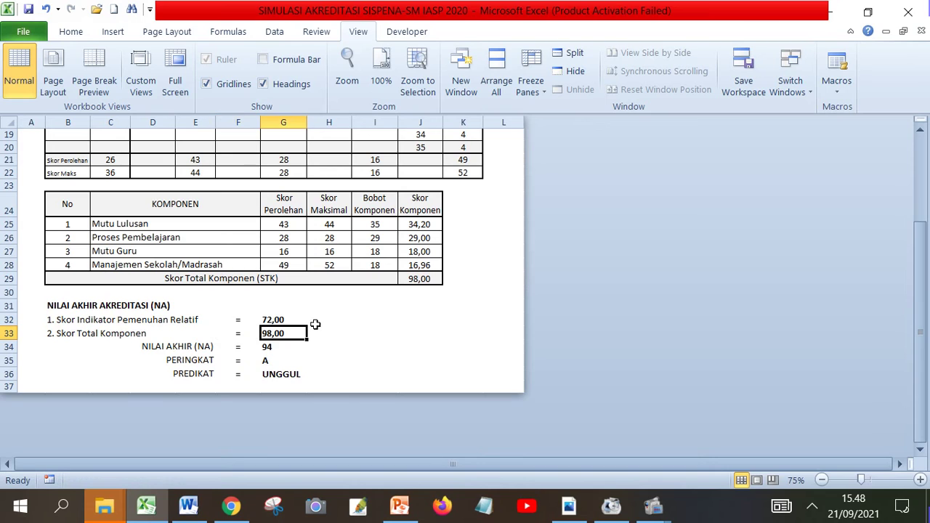
click(271, 348)
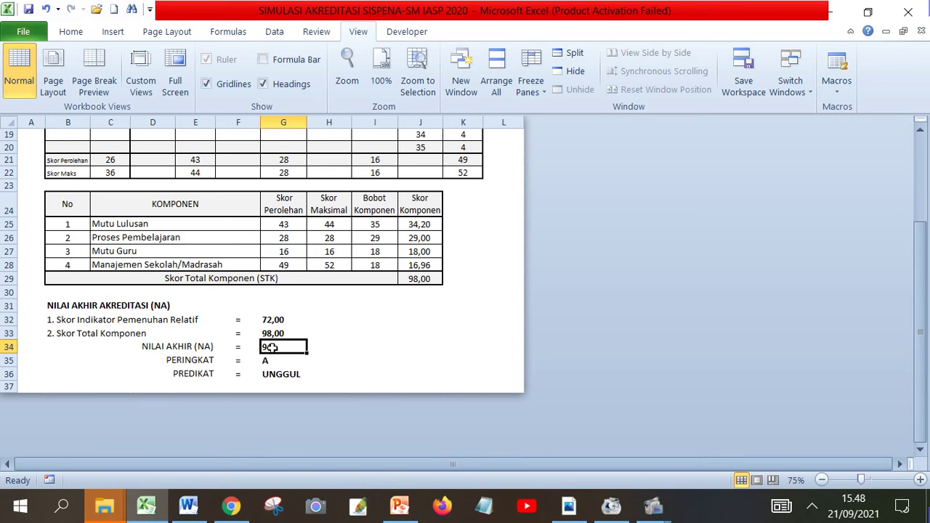
click(270, 360)
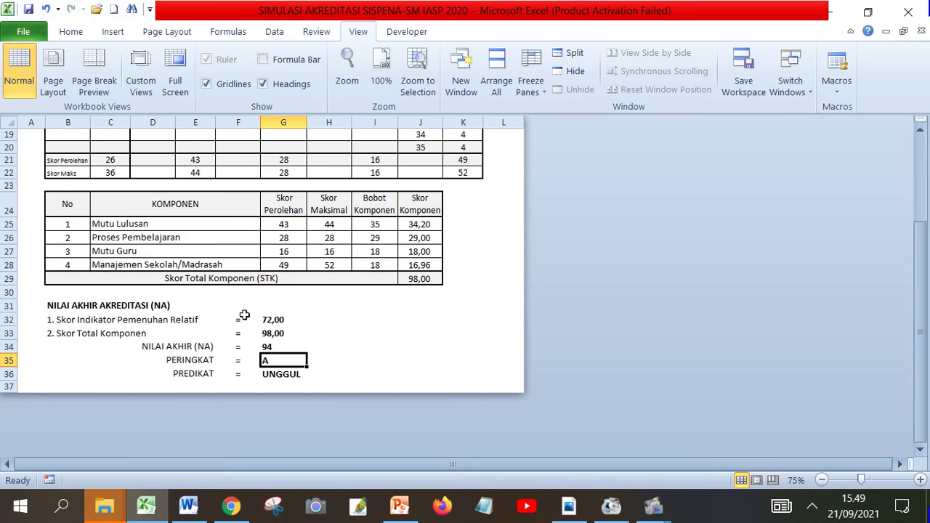
click(282, 375)
Step: Review the recapitulation again from its heading and item scores down to the final accreditation section
scroll(284, 374, up, 5)
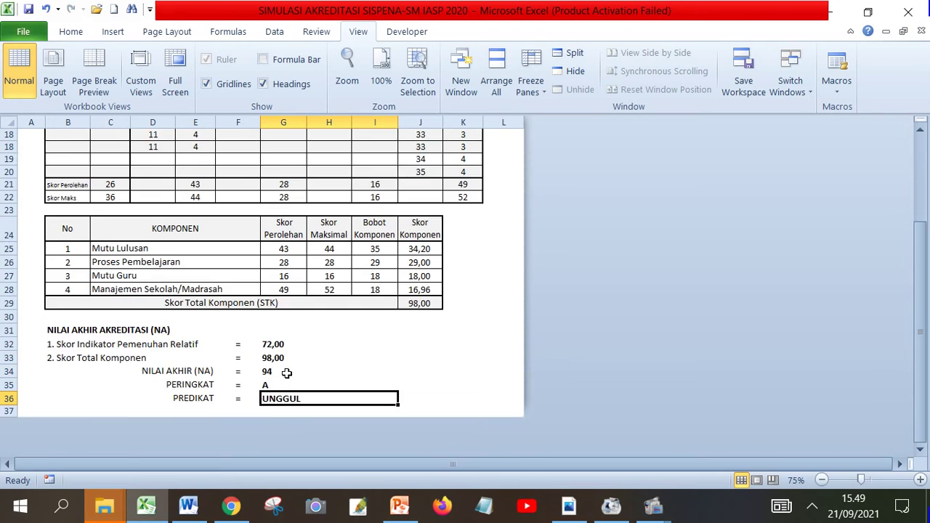
scroll(286, 373, up, 1)
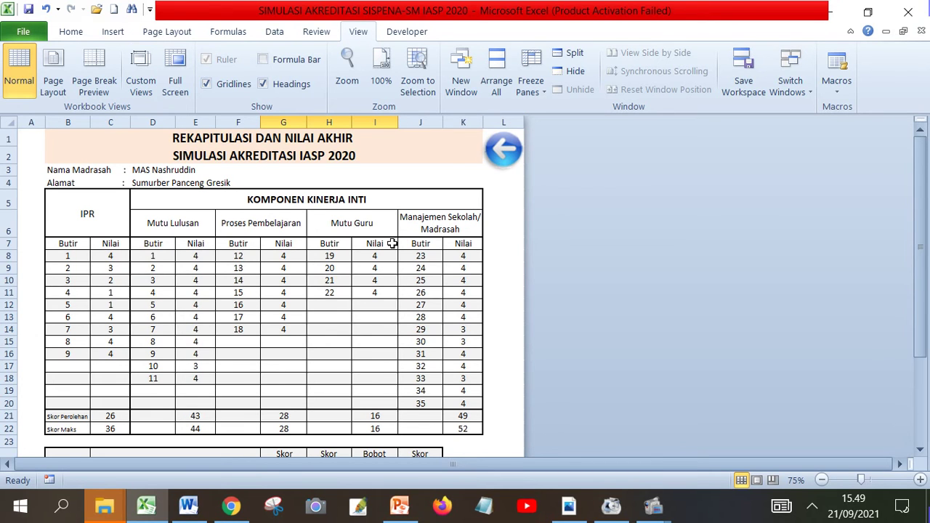
scroll(408, 273, down, 2)
scroll(412, 289, down, 1)
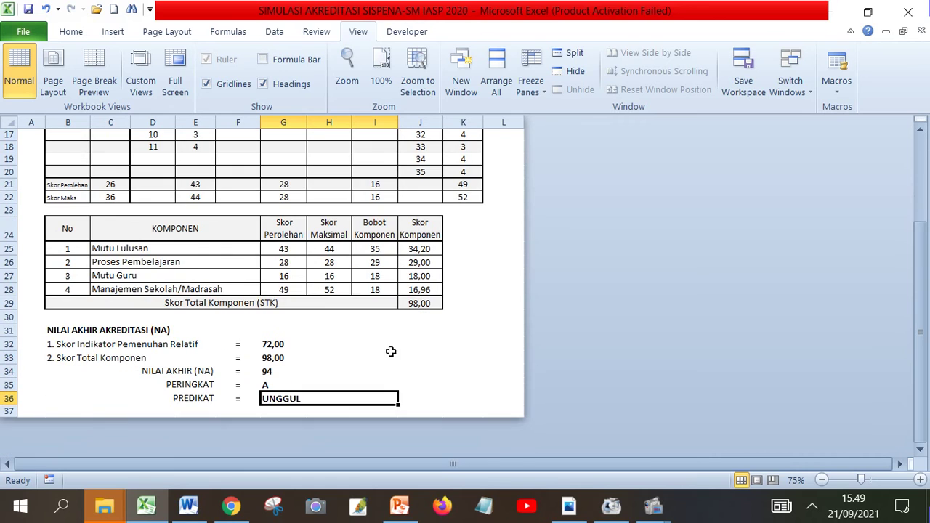
Step: Compare the NILAI AKHIR with the resulting PERINGKAT and return to the main menu of the simulation
click(201, 370)
click(266, 372)
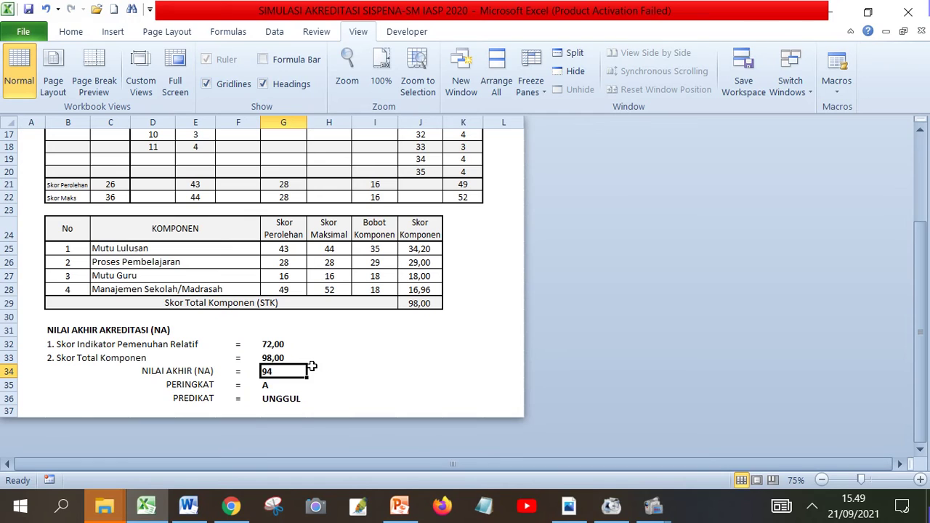
click(268, 388)
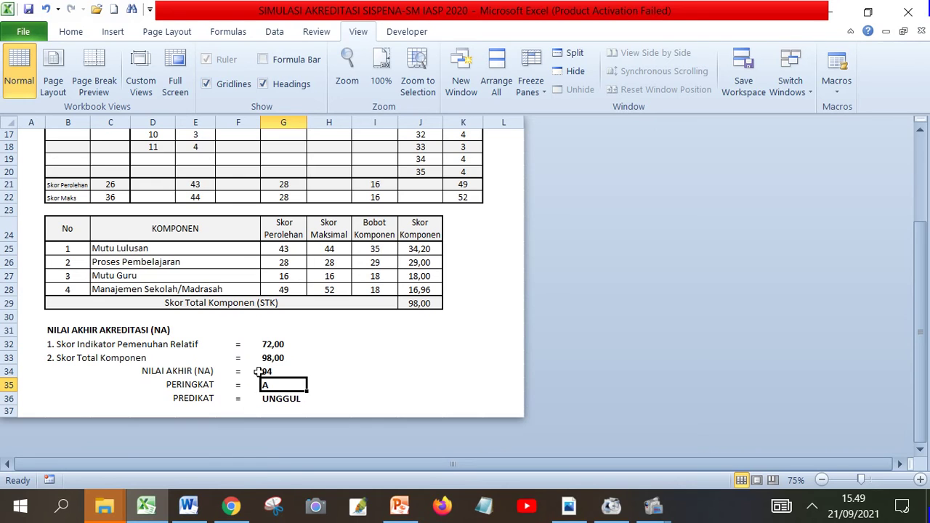
click(267, 371)
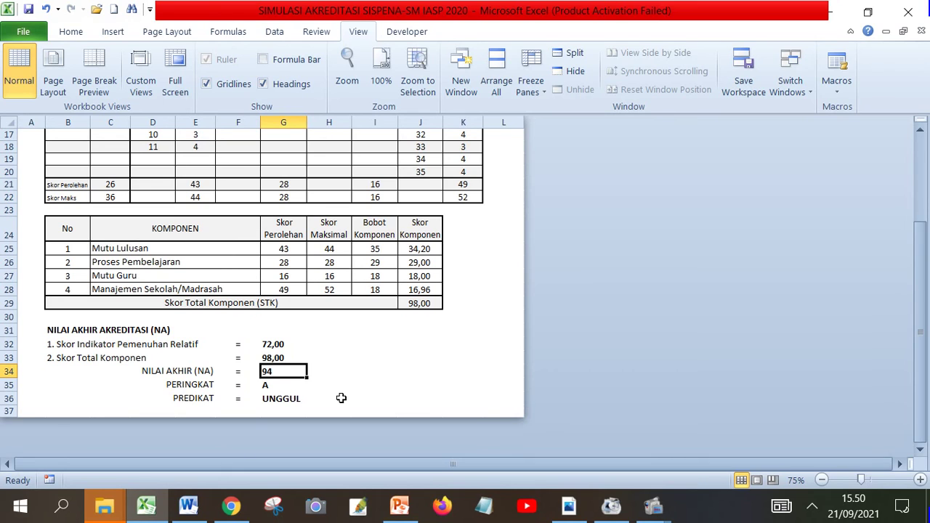
click(268, 383)
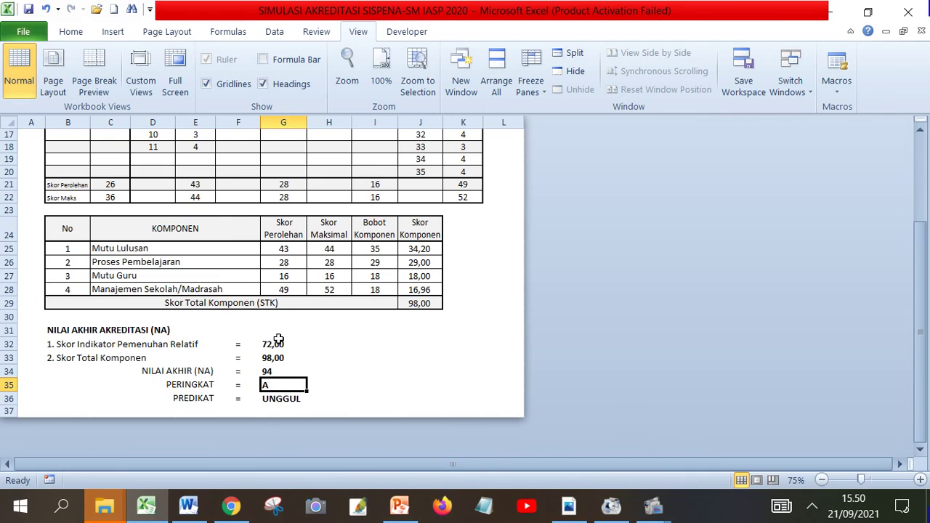
scroll(280, 338, up, 5)
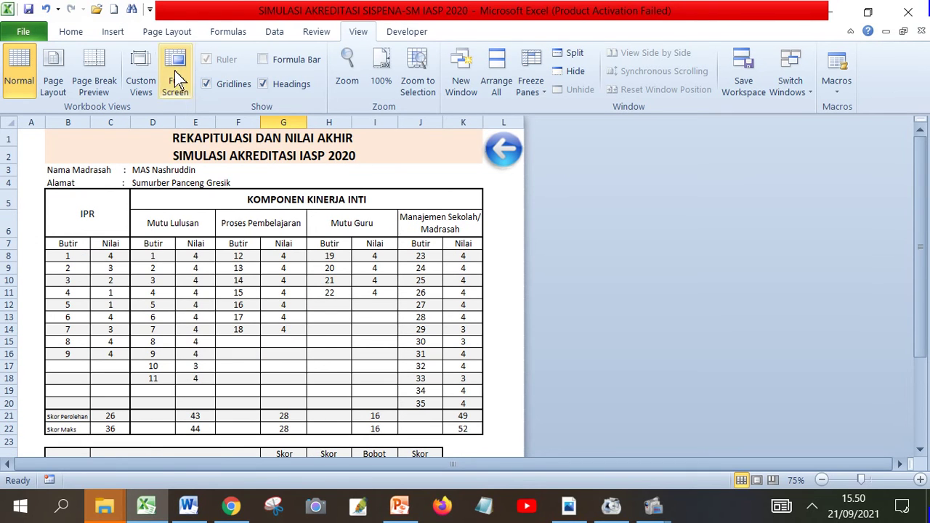
click(496, 158)
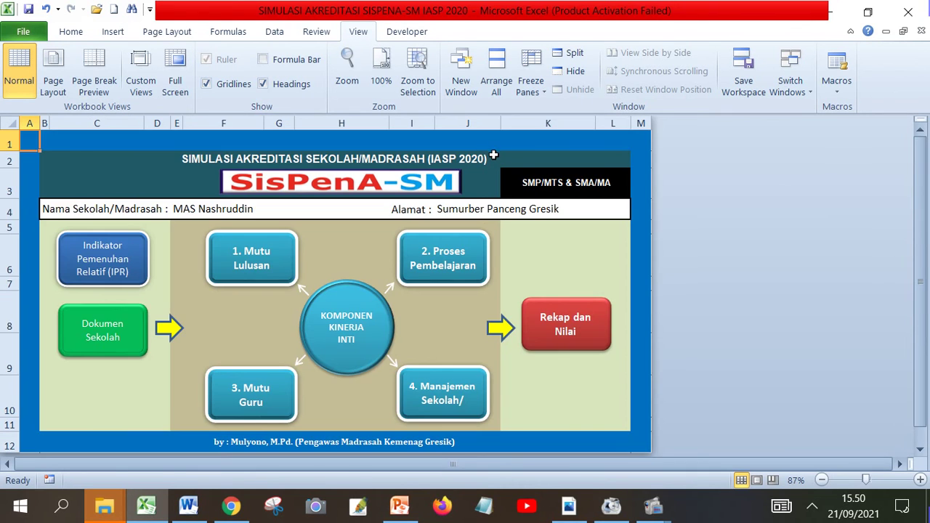